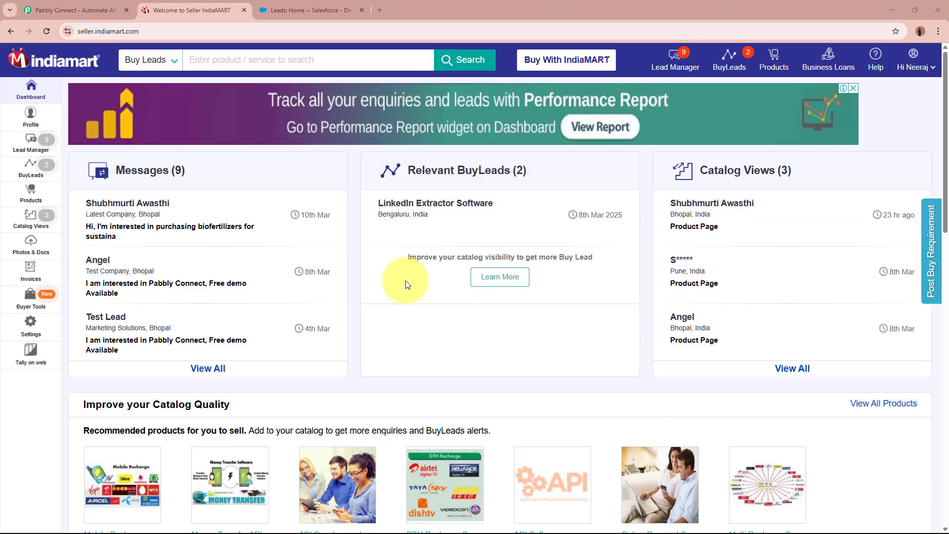
Look over the IndiaMART seller dashboard and the Salesforce Leads home page as source and destination.
{"action": "left_click", "coordinate": [321, 10]}
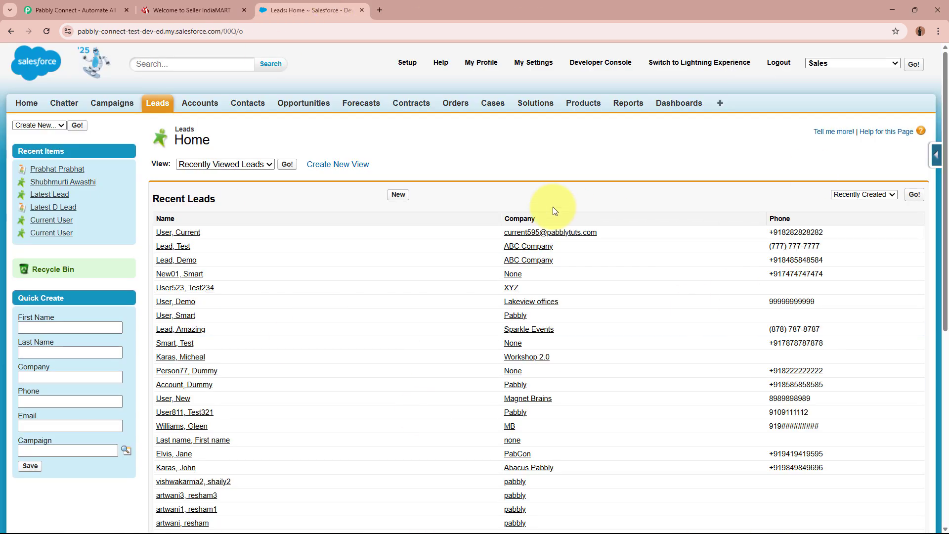
{"action": "left_click", "coordinate": [225, 9]}
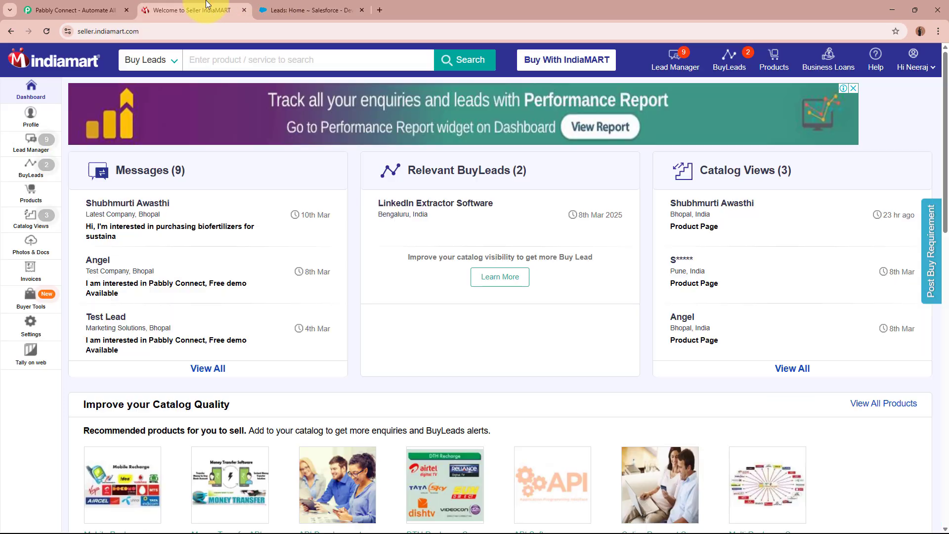
{"action": "left_click", "coordinate": [320, 9]}
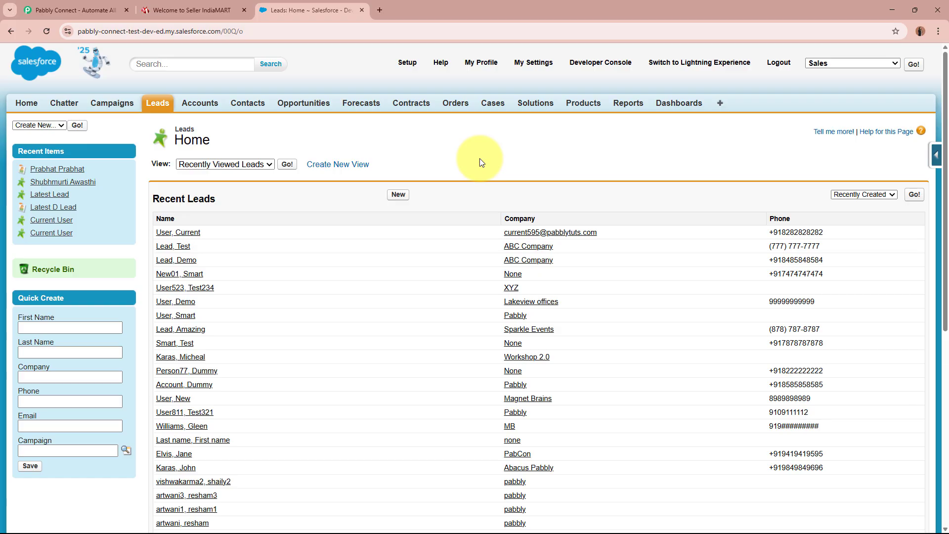
{"action": "left_click", "coordinate": [217, 8]}
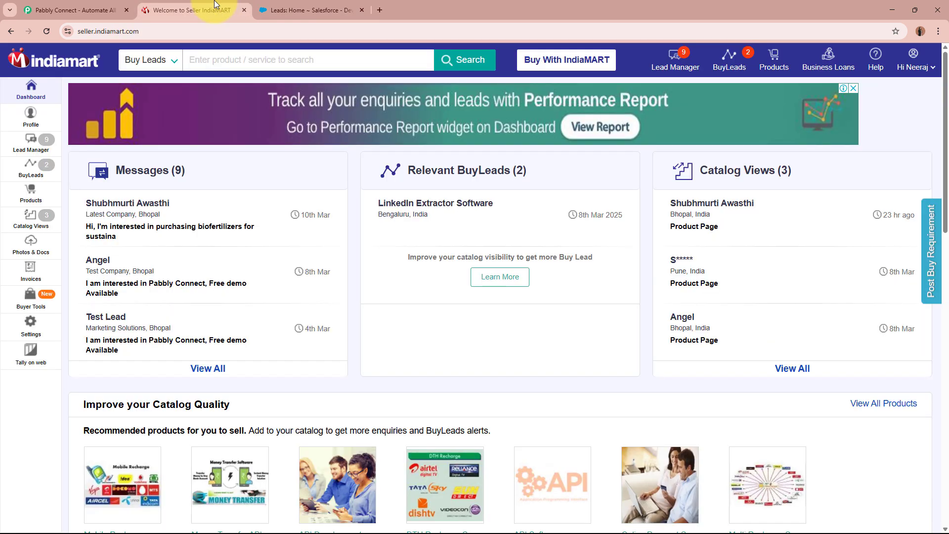
{"action": "left_click", "coordinate": [293, 9]}
Switch to the Pabbly Connect website, dismiss the lifetime offer popup, and sign in to the account.
{"action": "left_click", "coordinate": [61, 8]}
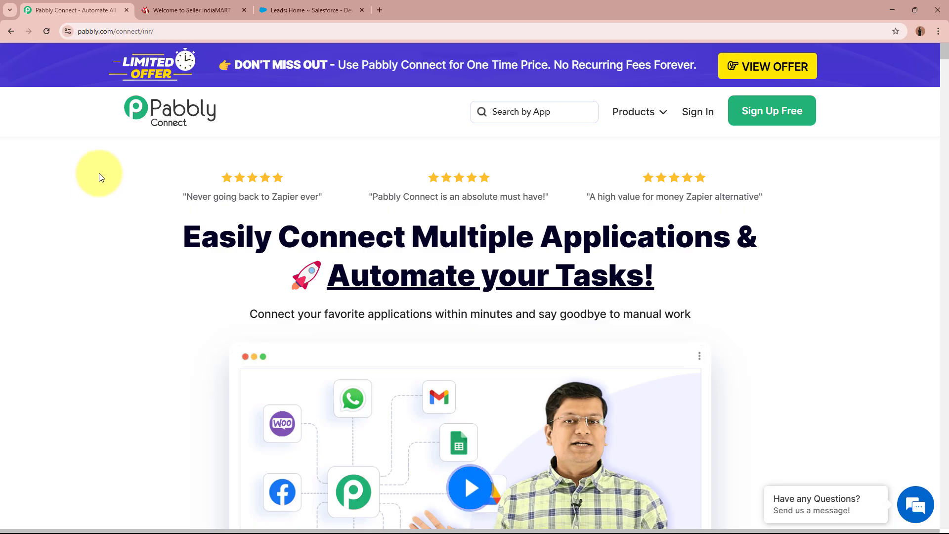
{"action": "left_click", "coordinate": [78, 33]}
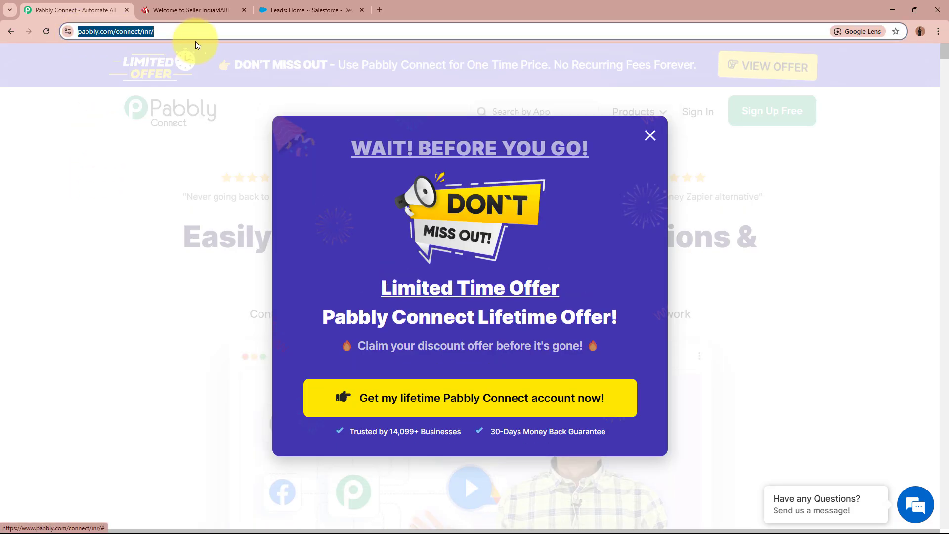
{"action": "left_click", "coordinate": [649, 135]}
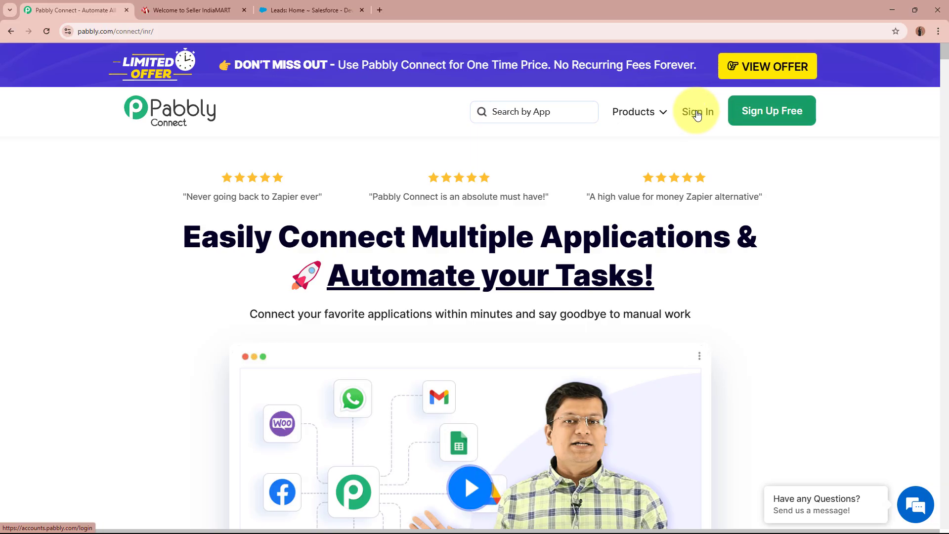
{"action": "left_click", "coordinate": [701, 140]}
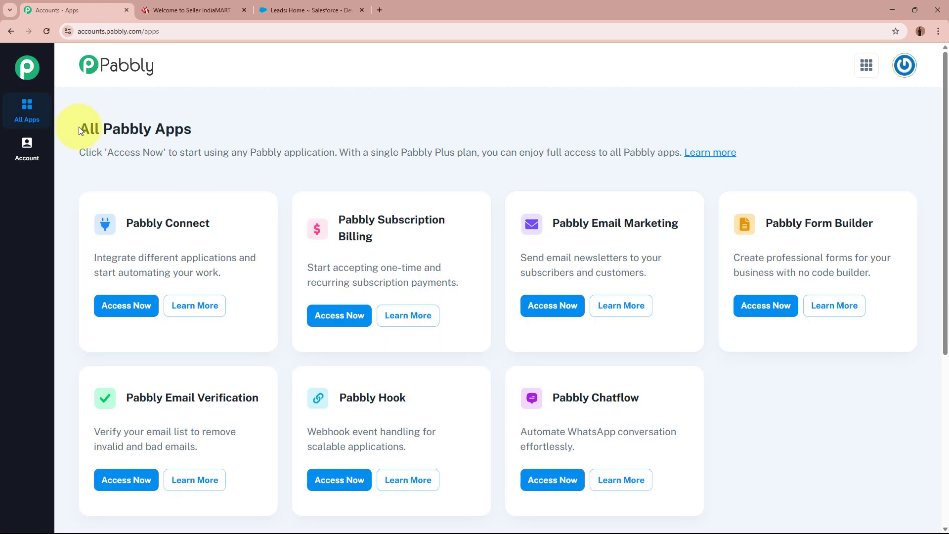
Access the Pabbly Connect application from the All Pabbly Apps page.
{"action": "left_click_drag", "start_coordinate": [78, 127], "coordinate": [226, 142]}
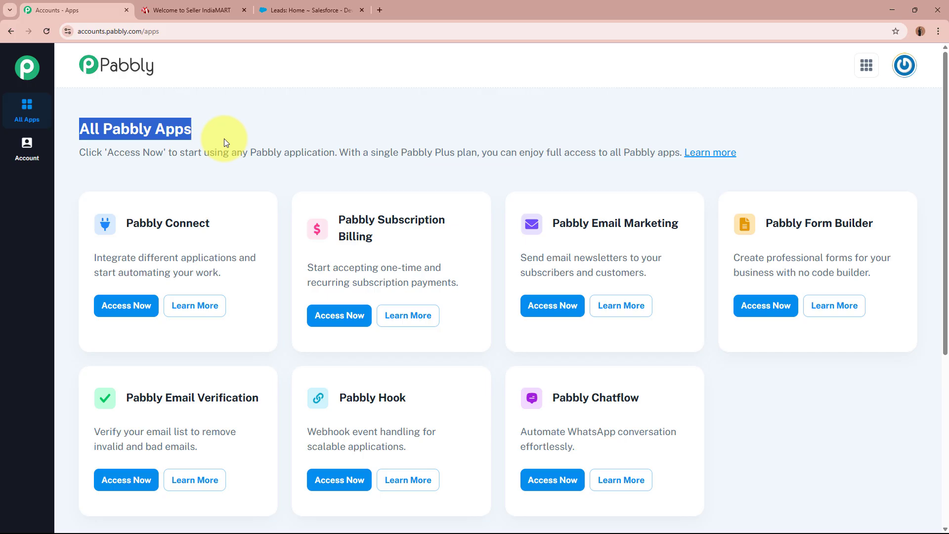
{"action": "left_click", "coordinate": [224, 138]}
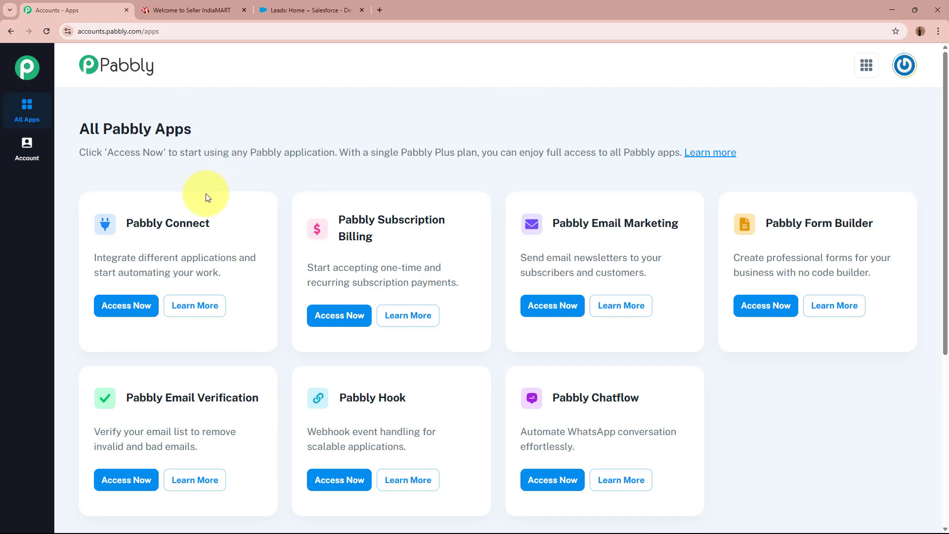
{"action": "left_click_drag", "start_coordinate": [128, 222], "coordinate": [224, 229]}
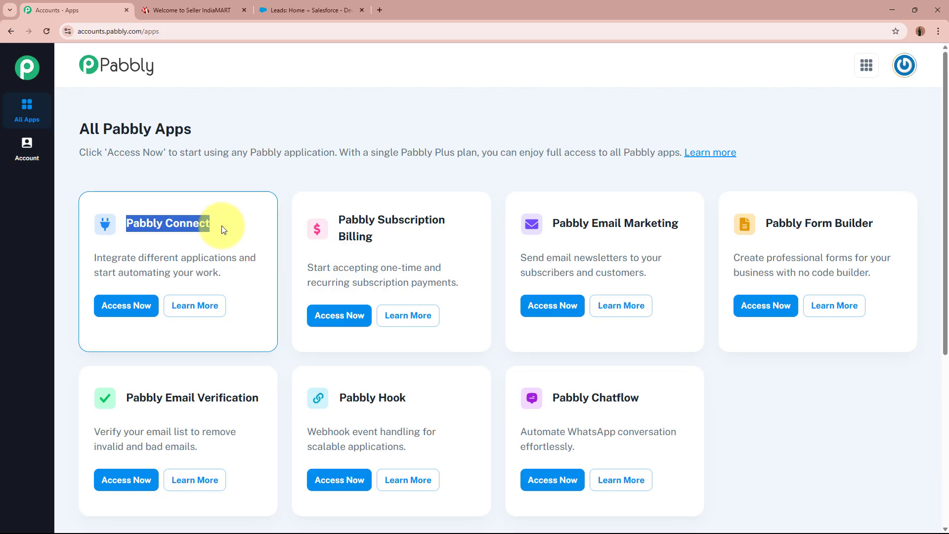
{"action": "left_click", "coordinate": [224, 229]}
{"action": "left_click", "coordinate": [126, 306]}
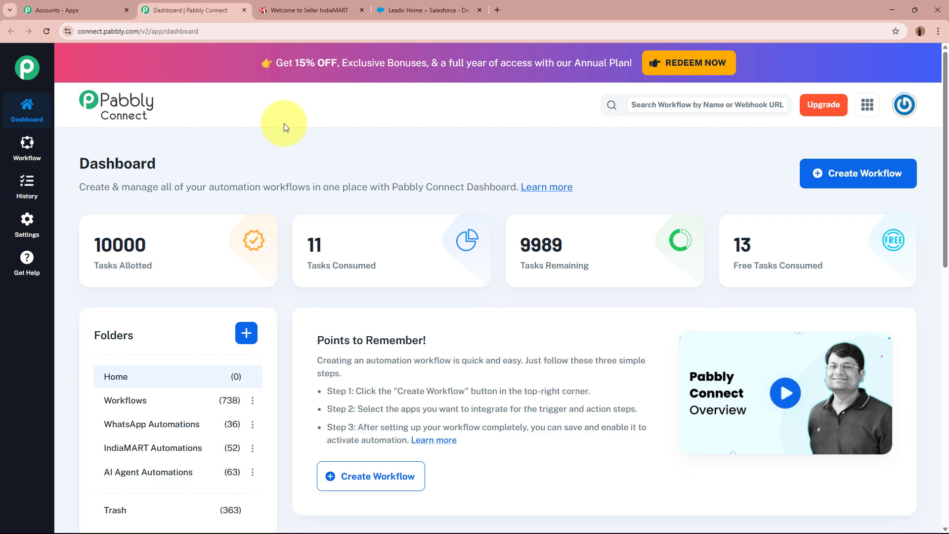
Start a new workflow and name it "Add IndiaMART Leads / Enquiries to Salesforce for Web Development Services".
{"action": "left_click", "coordinate": [856, 181]}
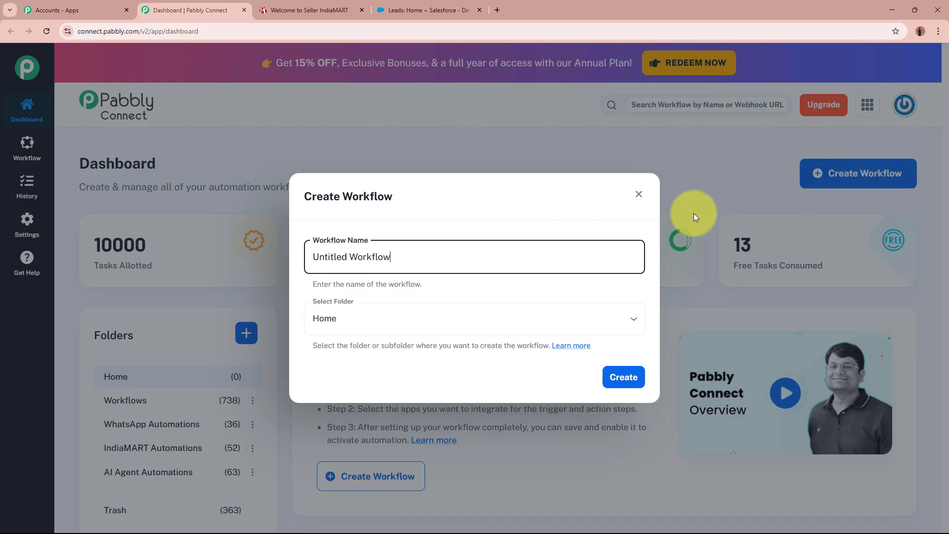
{"action": "triple_click", "coordinate": [333, 256]}
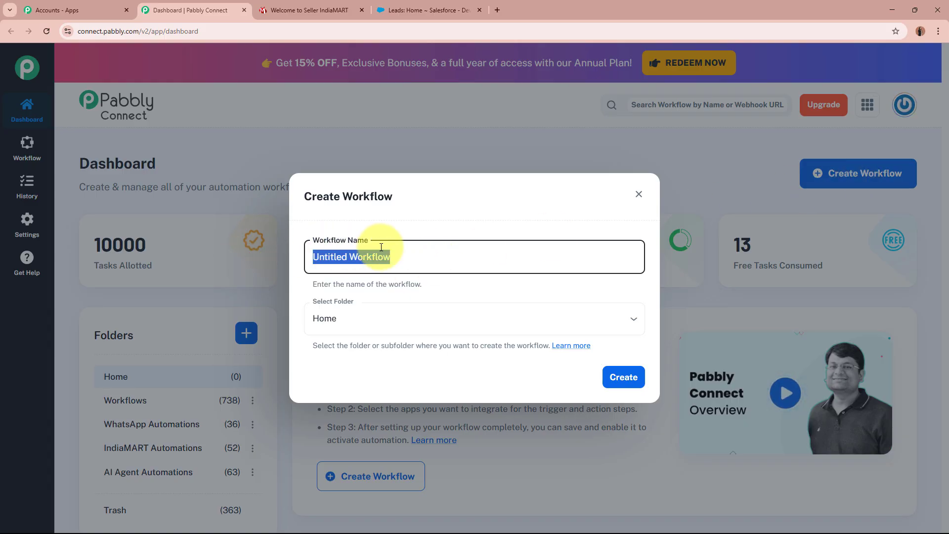
{"action": "key", "text": "BackSpace"}
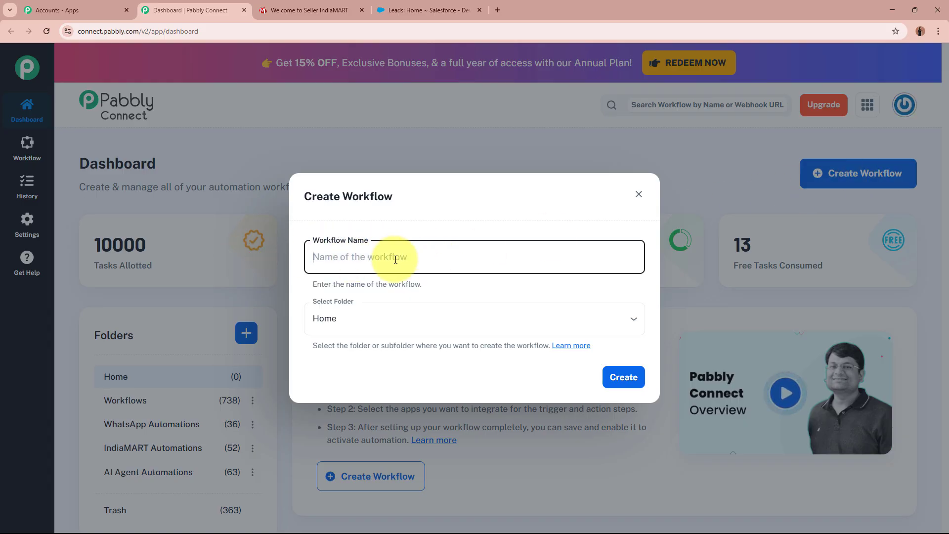
{"action": "left_click", "coordinate": [362, 309]}
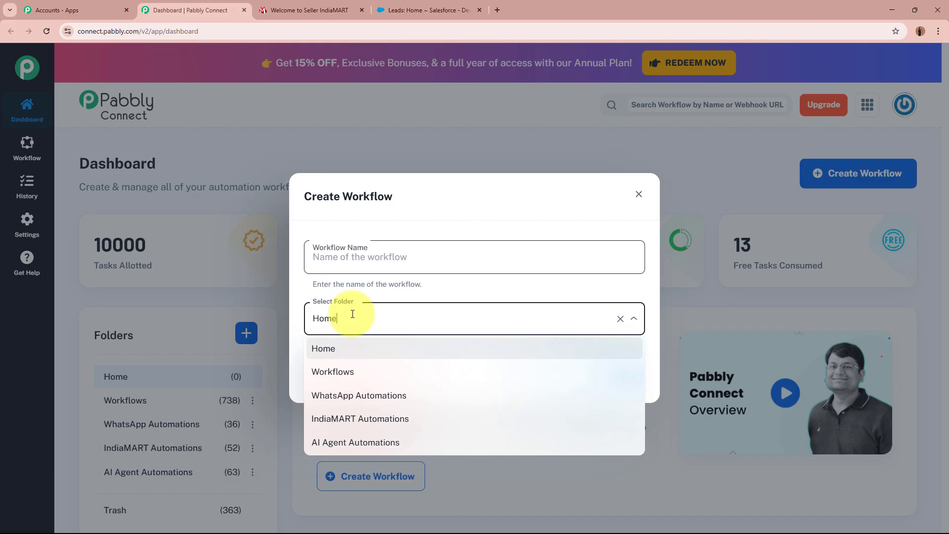
{"action": "left_click", "coordinate": [374, 261]}
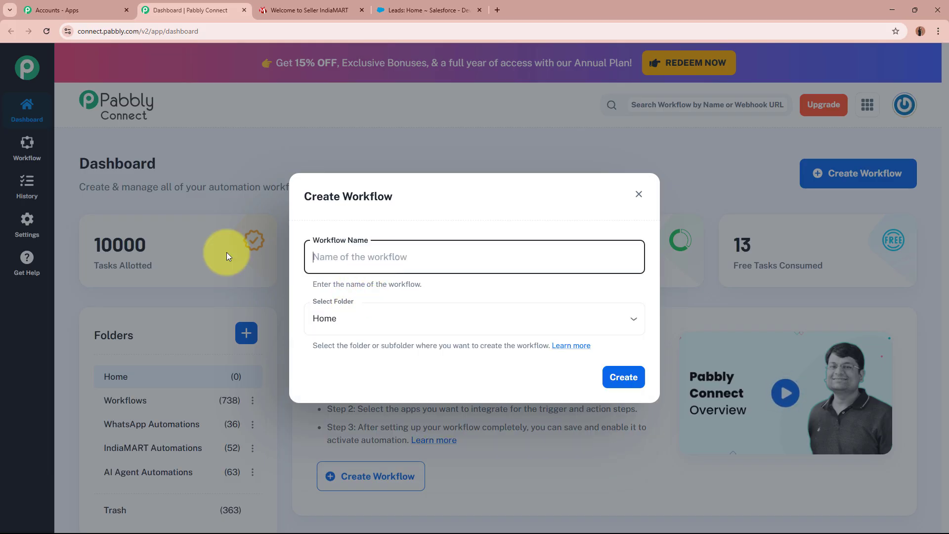
{"action": "type", "text": "Send IndiaMART Leads / Enquiries to Salesforce for Web Development Services"}
{"action": "left_click_drag", "start_coordinate": [316, 257], "coordinate": [685, 270]}
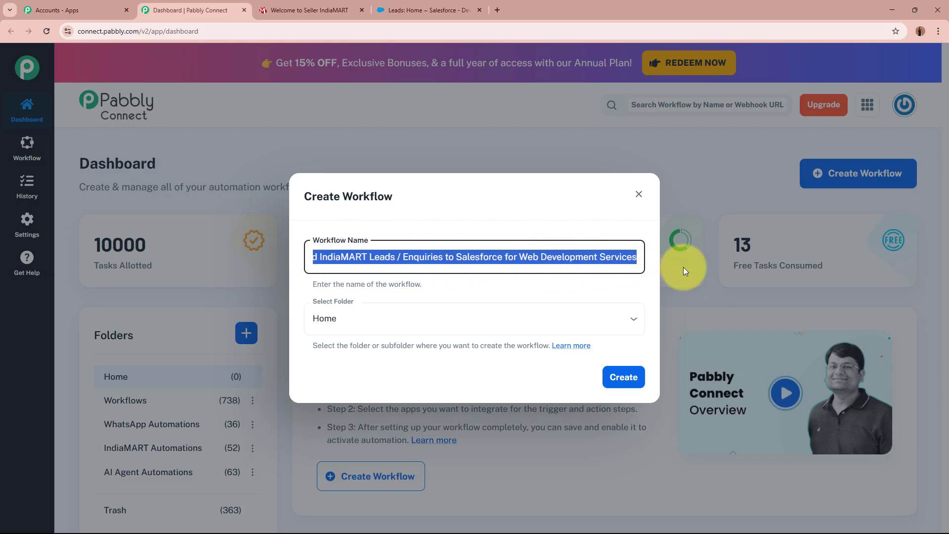
{"action": "left_click", "coordinate": [540, 289]}
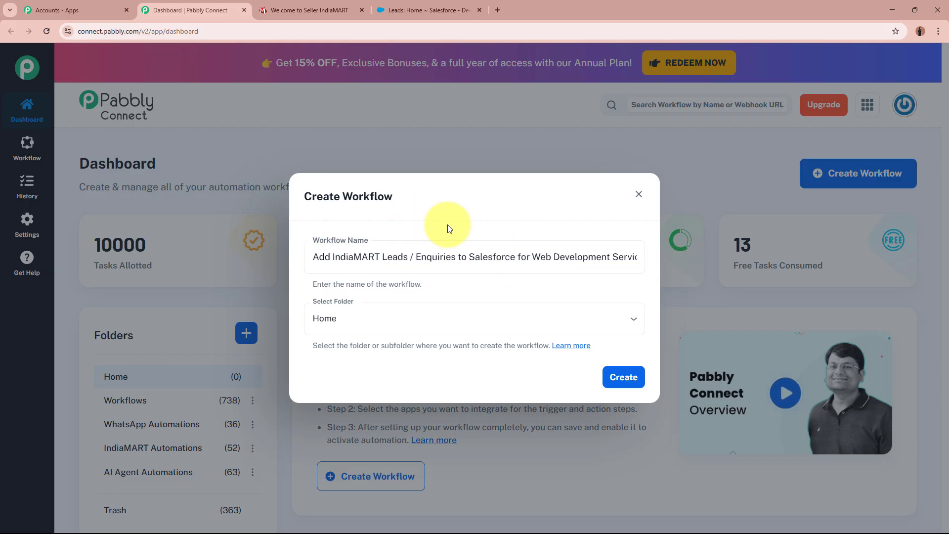
{"action": "left_click_drag", "start_coordinate": [335, 258], "coordinate": [552, 261]}
{"action": "left_click", "coordinate": [352, 318]}
{"action": "left_click", "coordinate": [441, 293]}
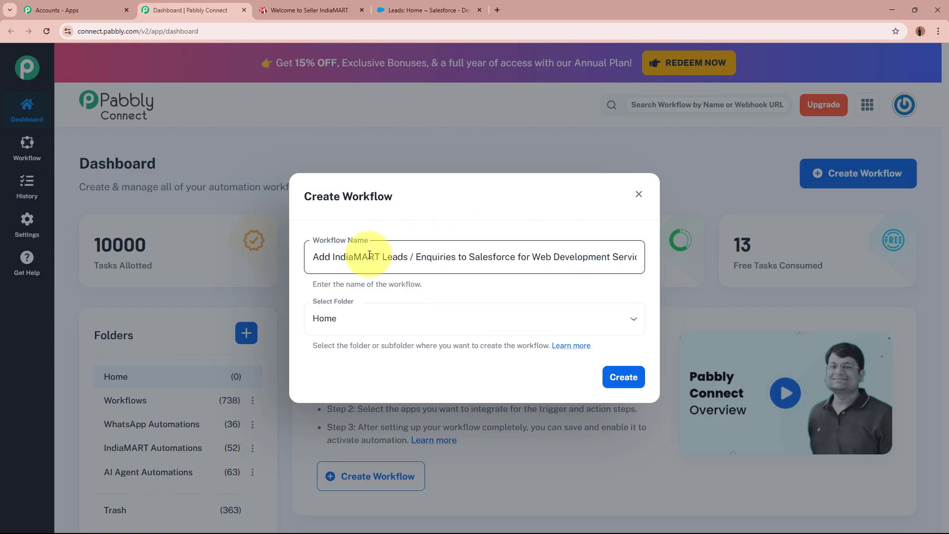
{"action": "left_click_drag", "start_coordinate": [368, 254], "coordinate": [550, 274]}
Assign the new workflow to the IndiaMART Automations folder and create it.
{"action": "left_click", "coordinate": [536, 316]}
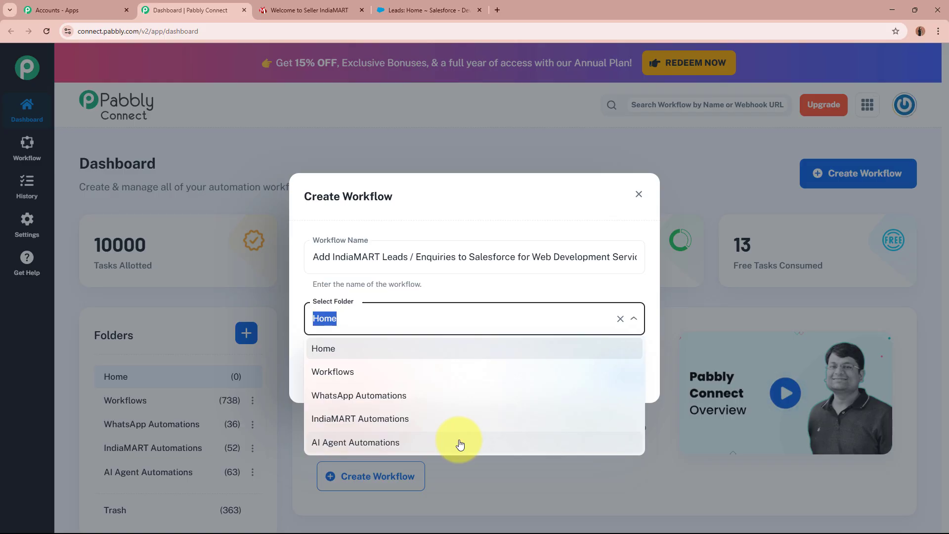
{"action": "left_click", "coordinate": [383, 419]}
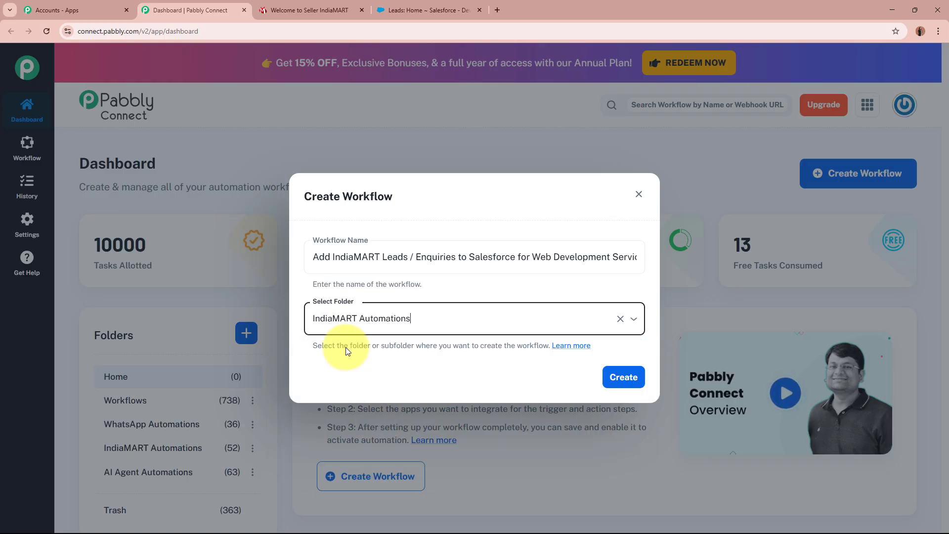
{"action": "left_click_drag", "start_coordinate": [505, 318], "coordinate": [191, 309]}
{"action": "left_click_drag", "start_coordinate": [553, 258], "coordinate": [227, 253]}
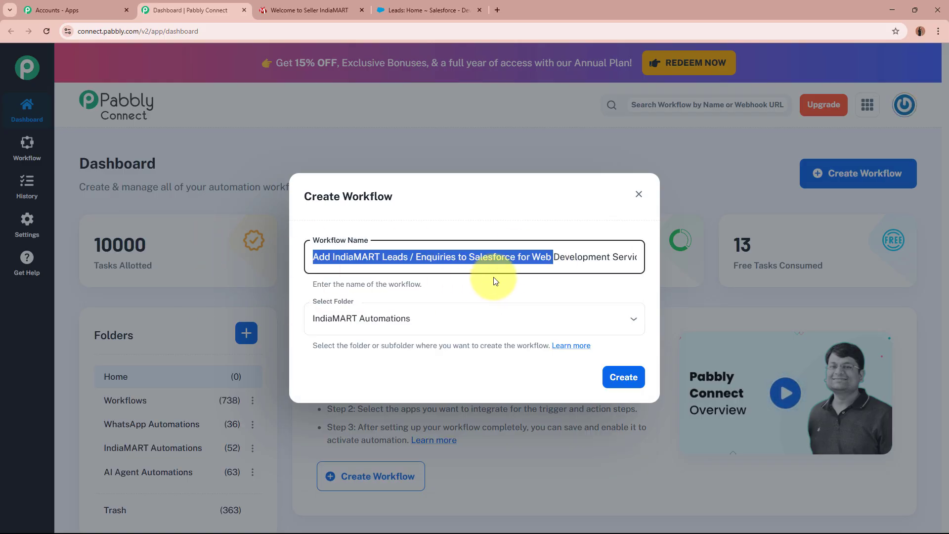
{"action": "left_click", "coordinate": [502, 288]}
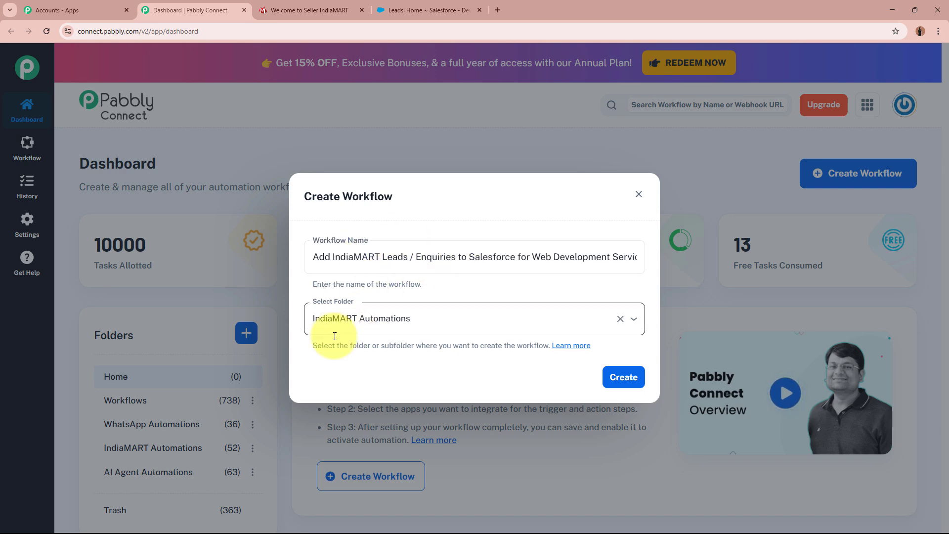
{"action": "left_click", "coordinate": [623, 382]}
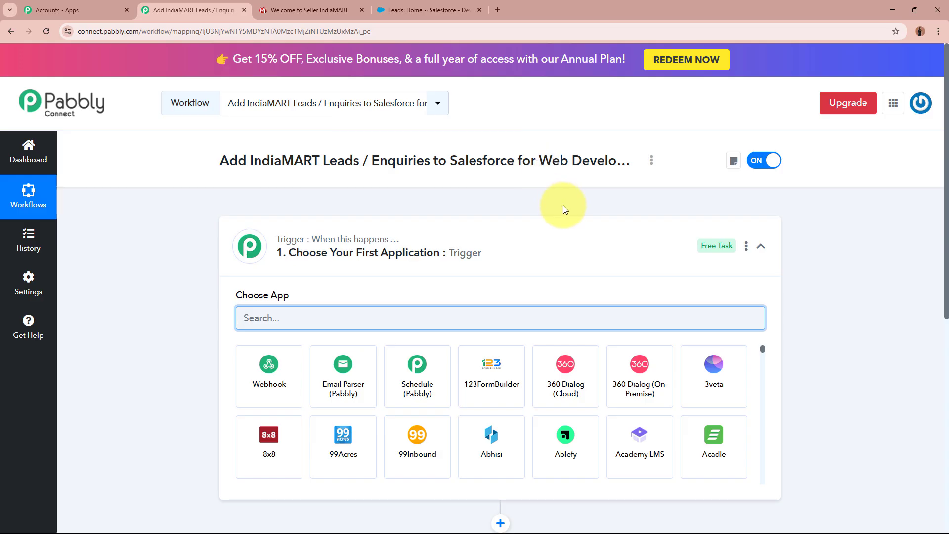
Search for IndiaMART in the workflow's trigger step and choose it as the trigger application.
{"action": "left_click", "coordinate": [568, 244]}
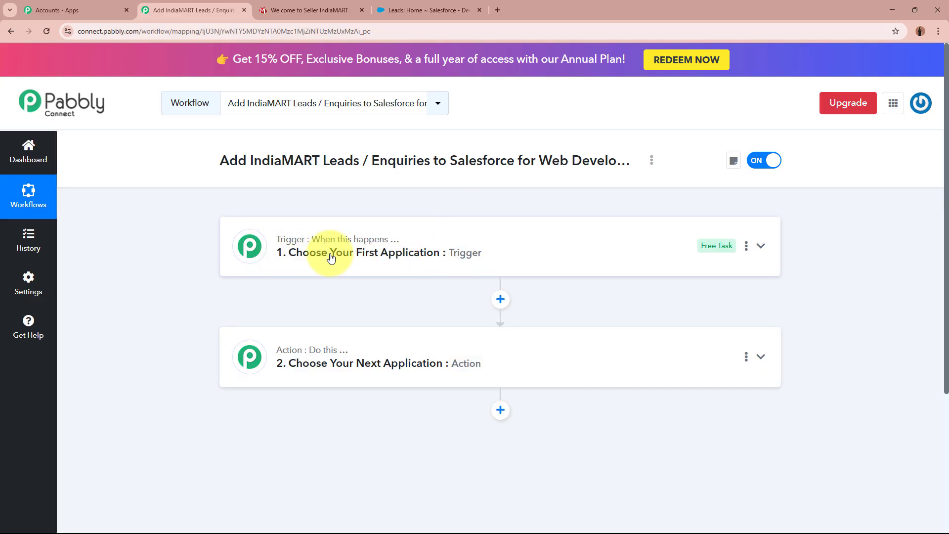
{"action": "left_click", "coordinate": [542, 259]}
{"action": "left_click", "coordinate": [478, 306]}
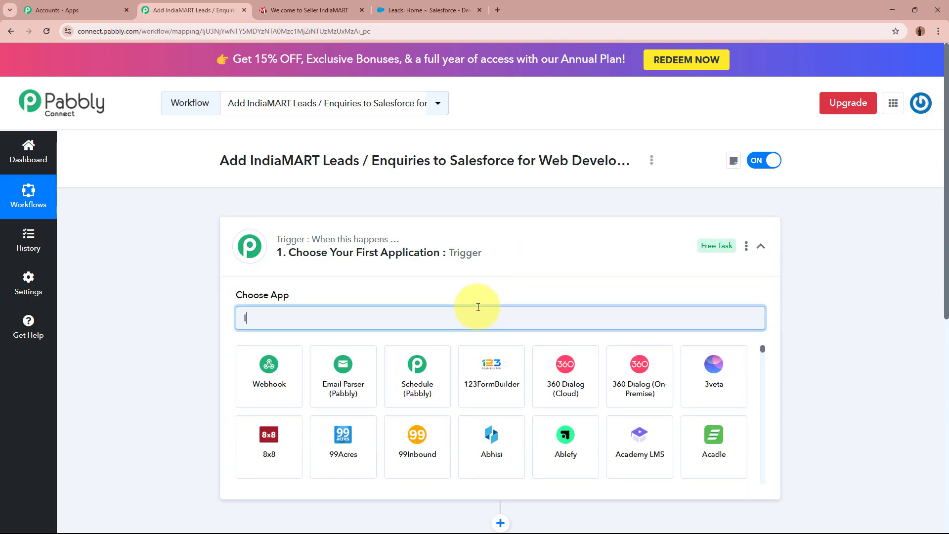
{"action": "type", "text": "Indial"}
{"action": "key", "text": "BackSpace"}
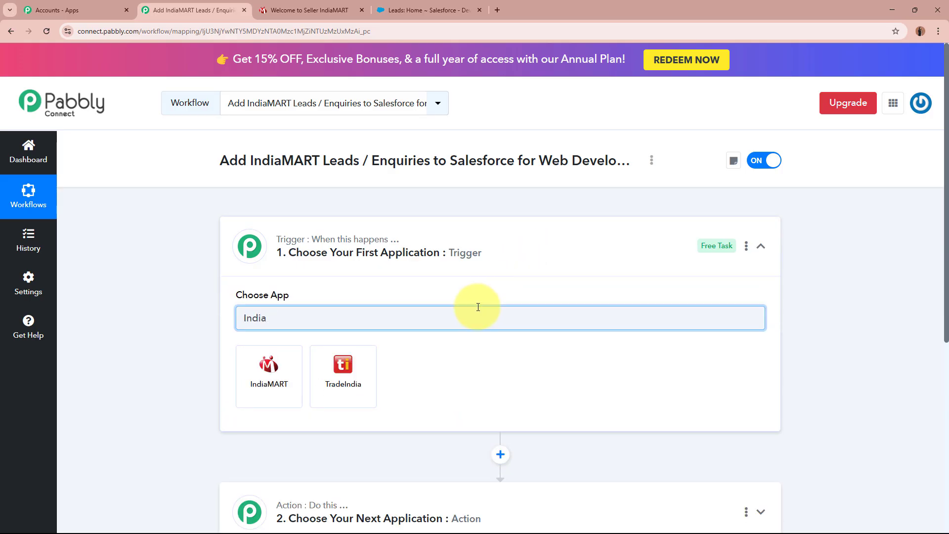
{"action": "type", "text": "MART"}
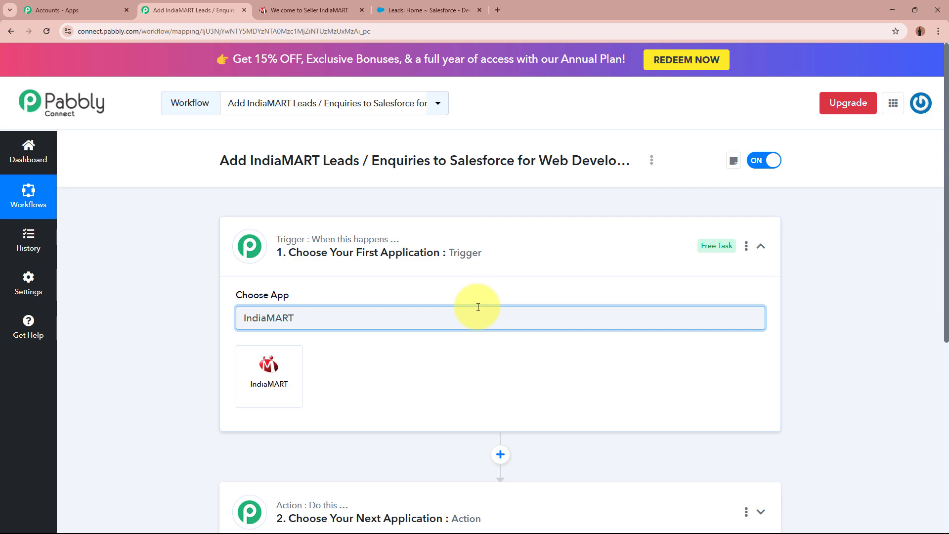
{"action": "left_click", "coordinate": [271, 378]}
Set the IndiaMART trigger event to New Leads and examine the webhook URL section.
{"action": "left_click", "coordinate": [303, 9]}
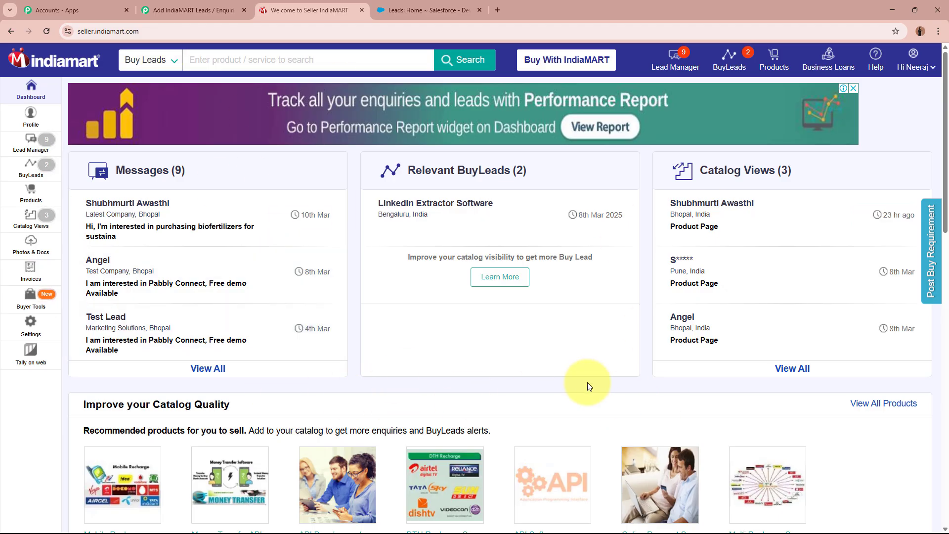
{"action": "left_click", "coordinate": [208, 10]}
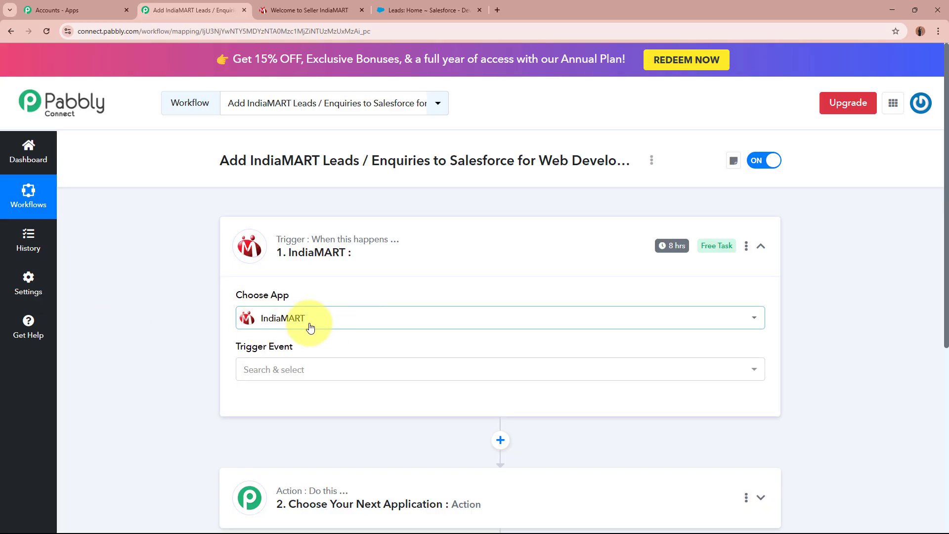
{"action": "left_click", "coordinate": [311, 371]}
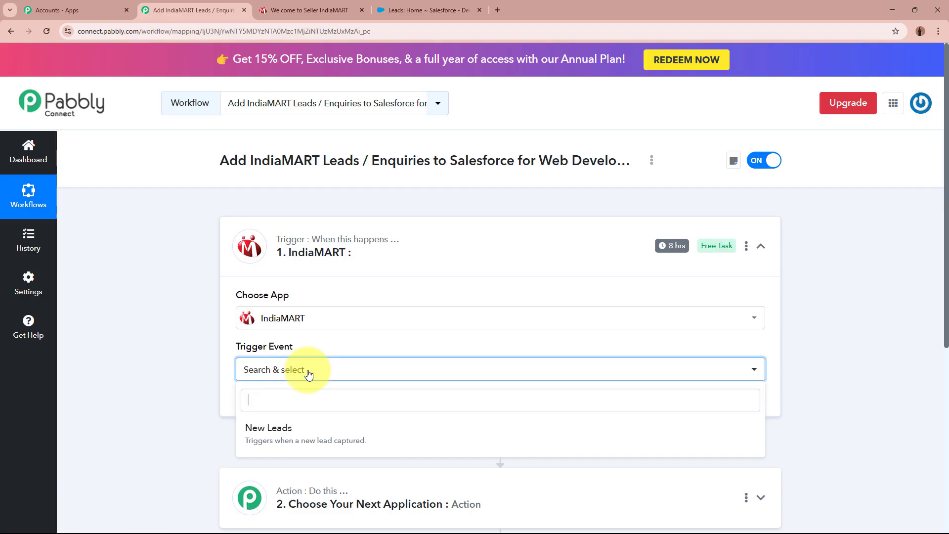
{"action": "left_click", "coordinate": [313, 425]}
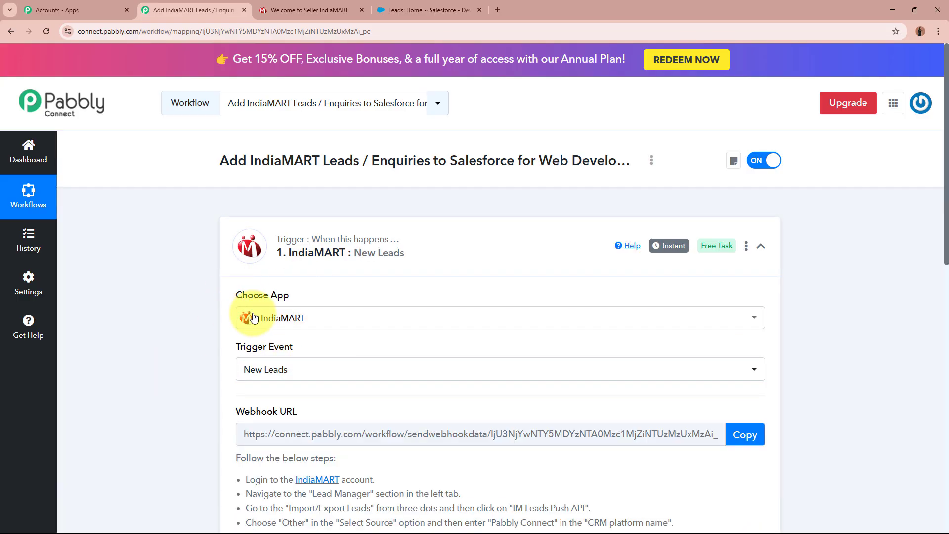
{"action": "scroll", "coordinate": [157, 349], "scroll_direction": "down", "scroll_amount": 4}
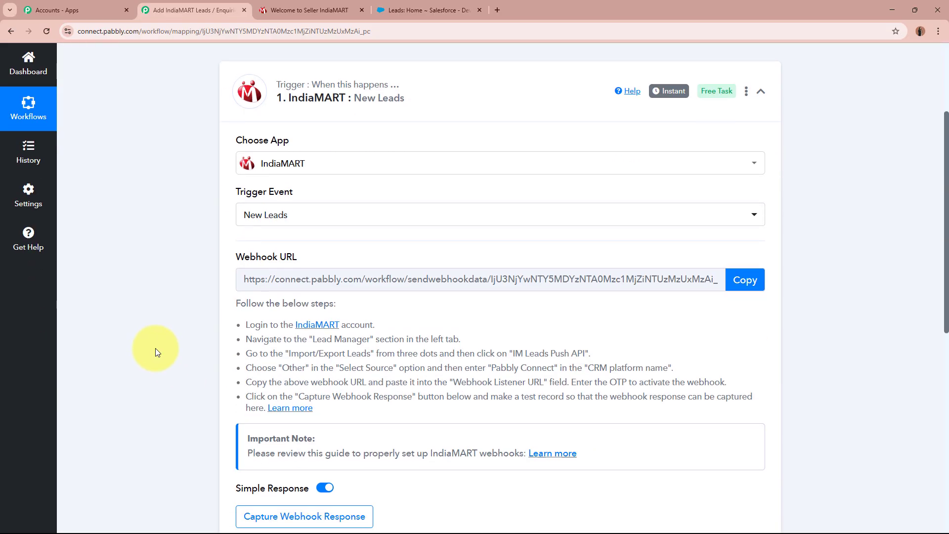
{"action": "left_click_drag", "start_coordinate": [236, 214], "coordinate": [320, 216]}
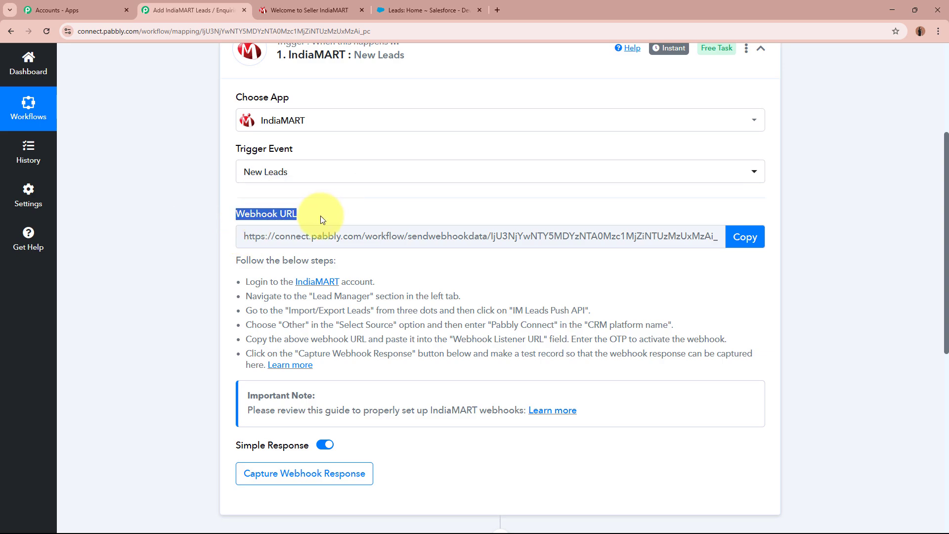
Review the IndiaMART trigger's setup instructions and copy its webhook URL.
{"action": "left_click", "coordinate": [144, 280]}
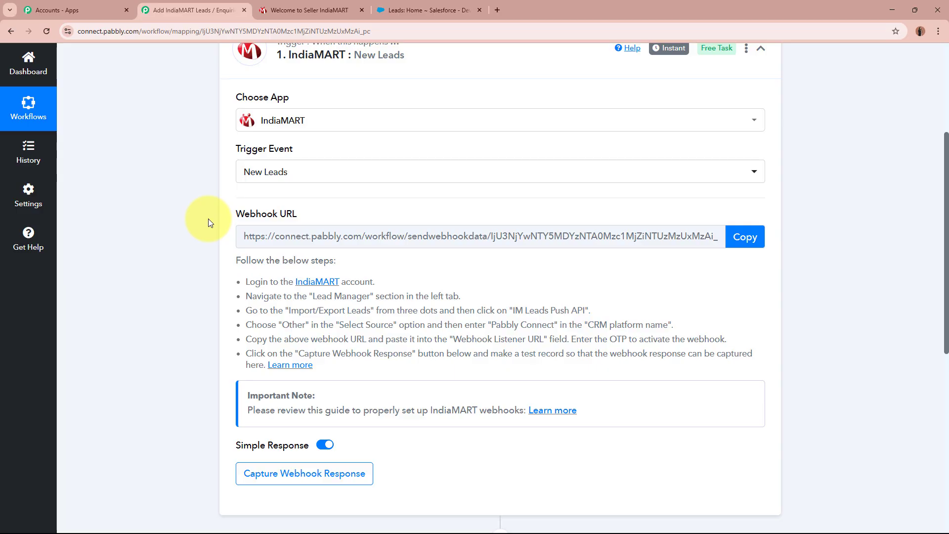
{"action": "scroll", "coordinate": [205, 218], "scroll_direction": "up", "scroll_amount": 2}
{"action": "scroll", "coordinate": [339, 159], "scroll_direction": "down", "scroll_amount": 3}
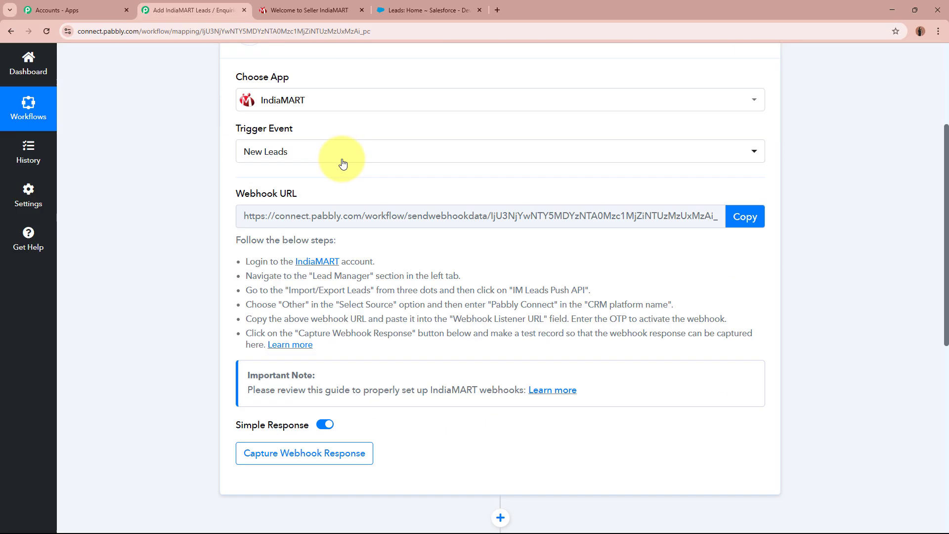
{"action": "left_click_drag", "start_coordinate": [241, 211], "coordinate": [405, 316]}
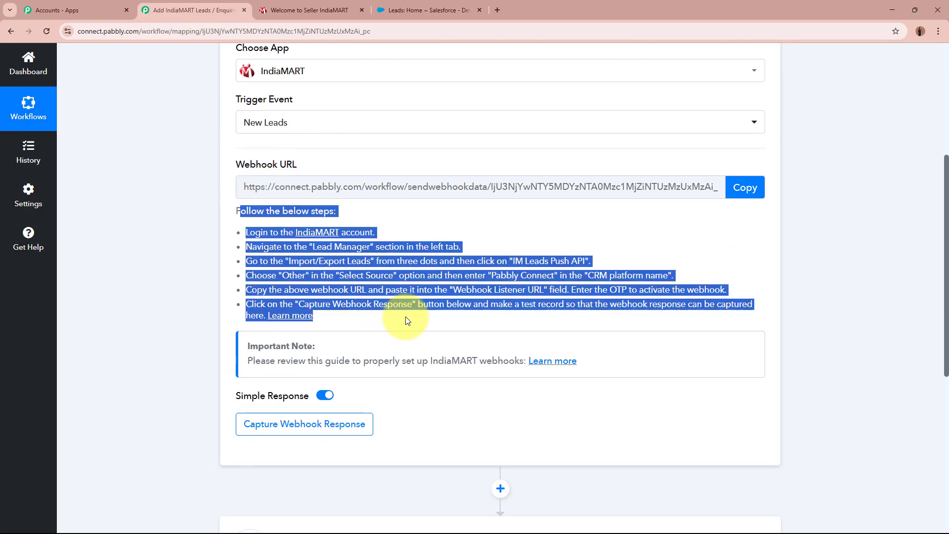
{"action": "left_click", "coordinate": [428, 293]}
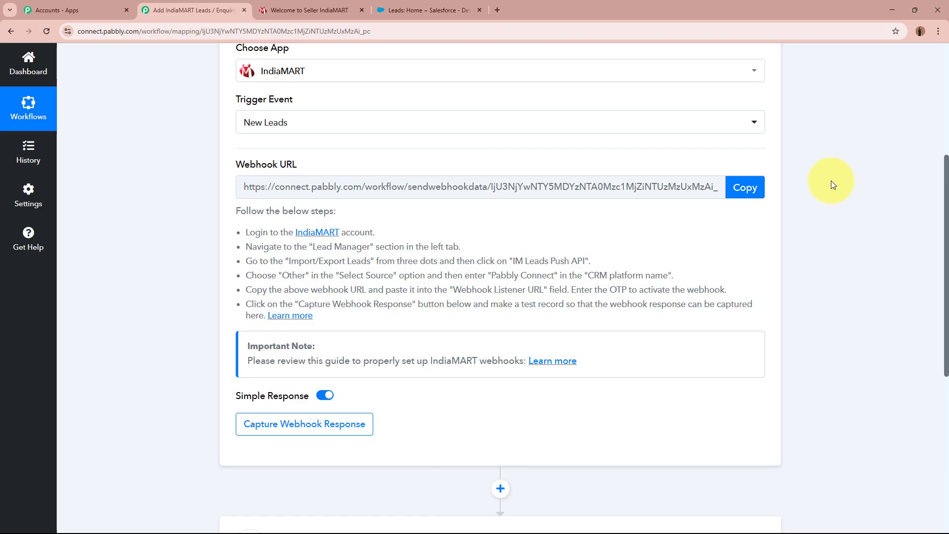
{"action": "left_click", "coordinate": [745, 187]}
{"action": "scroll", "coordinate": [859, 208], "scroll_direction": "up", "scroll_amount": 5}
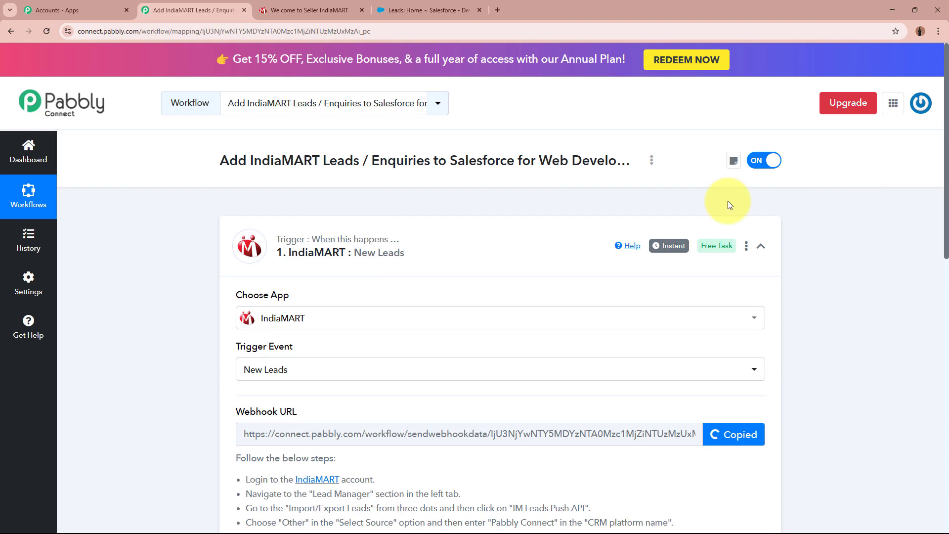
Switch to the IndiaMART seller account and open the Push API integration from the Lead Manager's Import / Export Leads options.
{"action": "left_click", "coordinate": [327, 9]}
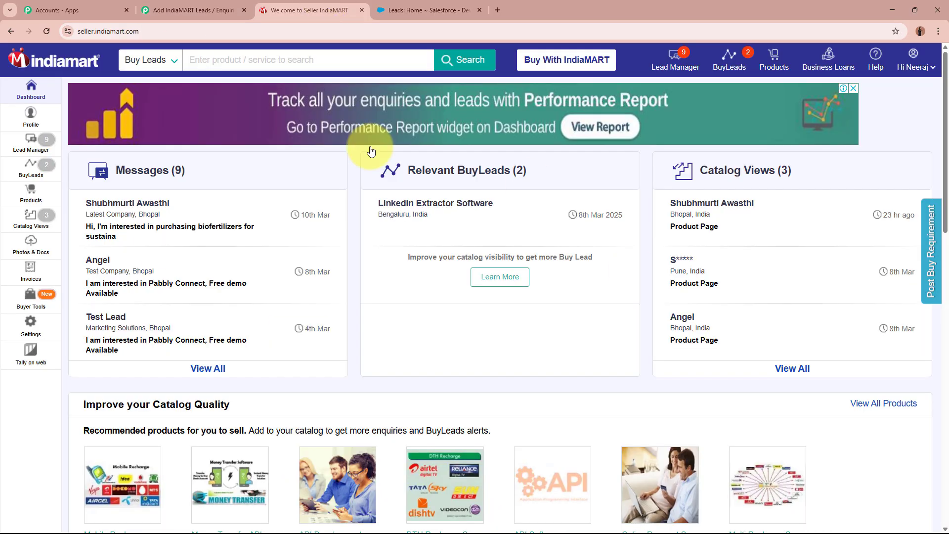
{"action": "mouse_move", "coordinate": [445, 214]}
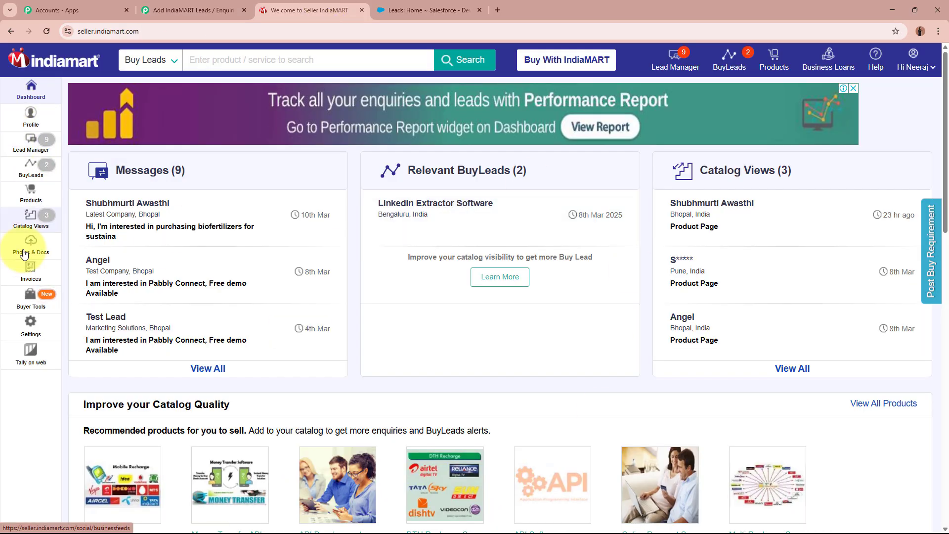
{"action": "left_click", "coordinate": [22, 150]}
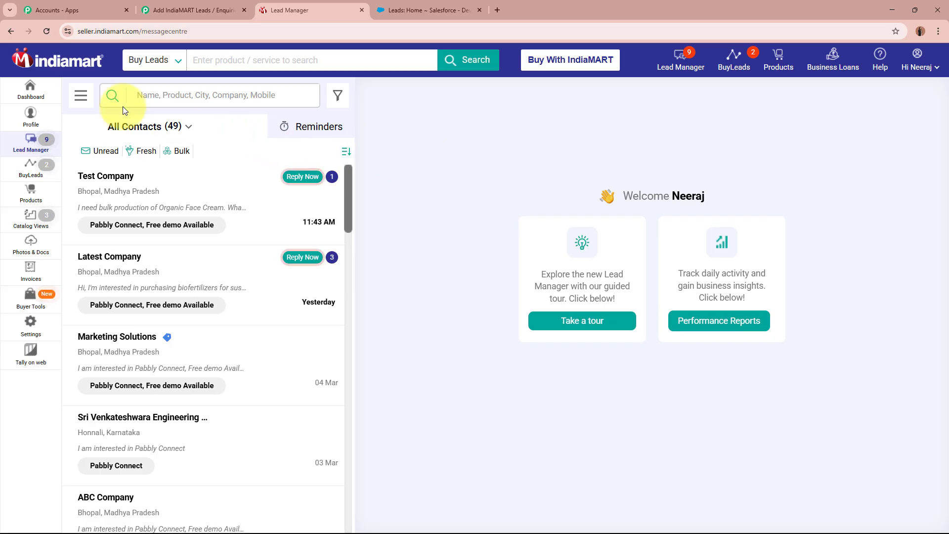
{"action": "left_click", "coordinate": [80, 96]}
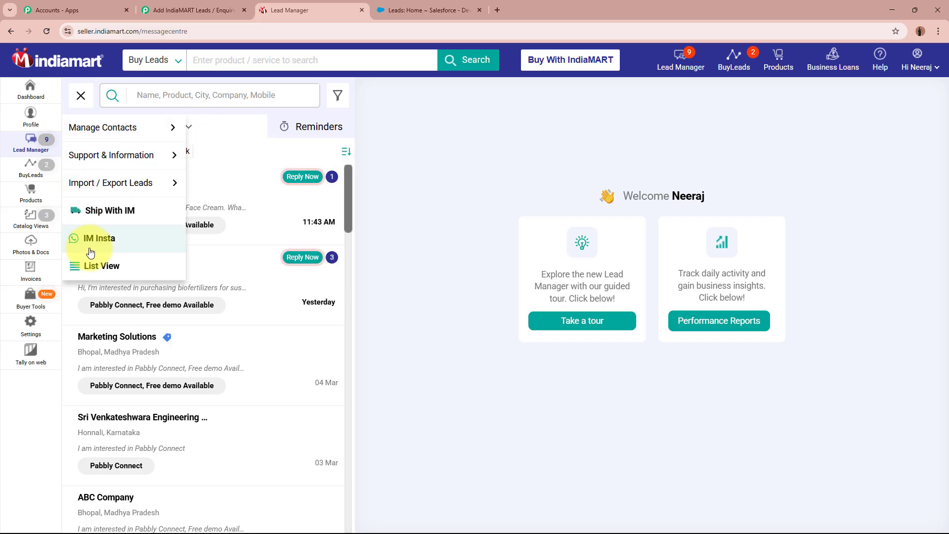
{"action": "mouse_move", "coordinate": [87, 178]}
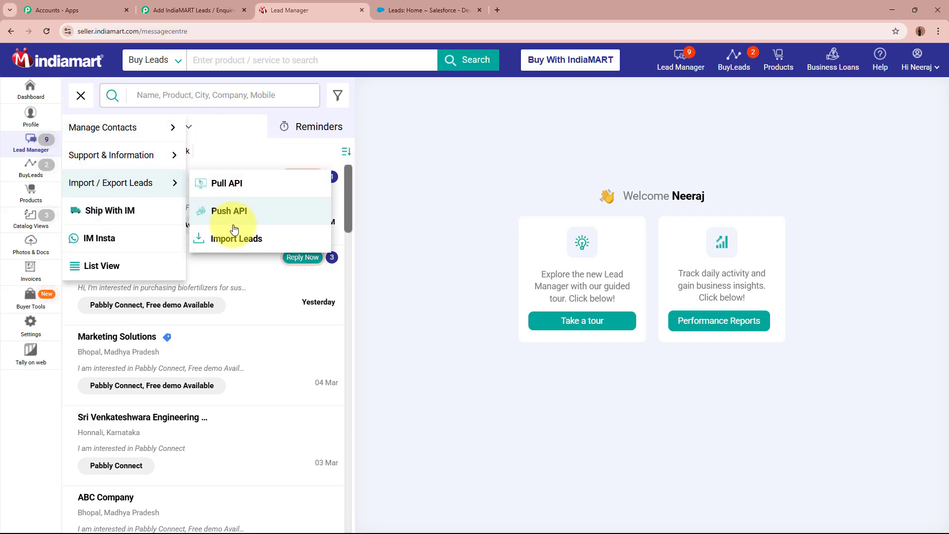
{"action": "left_click", "coordinate": [271, 219]}
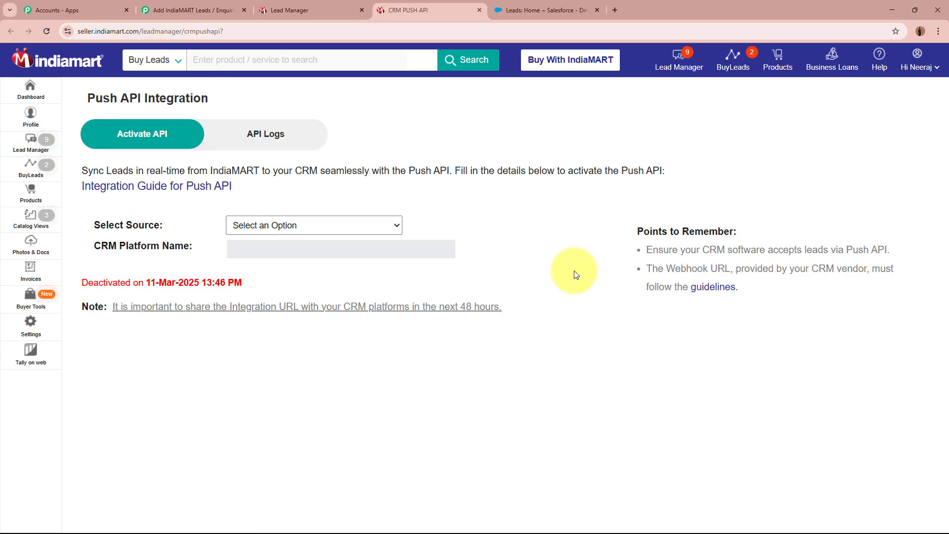
{"action": "left_click_drag", "start_coordinate": [85, 97], "coordinate": [218, 95]}
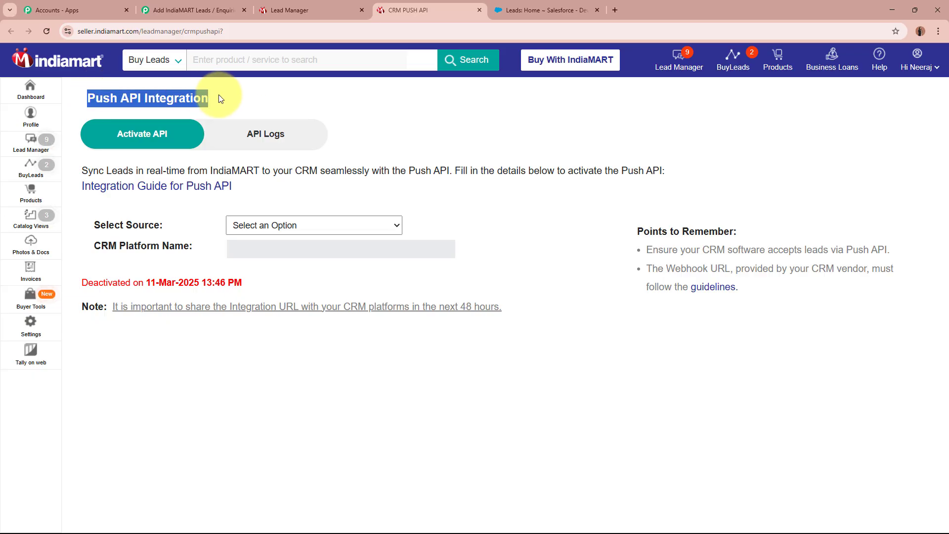
{"action": "left_click", "coordinate": [491, 131]}
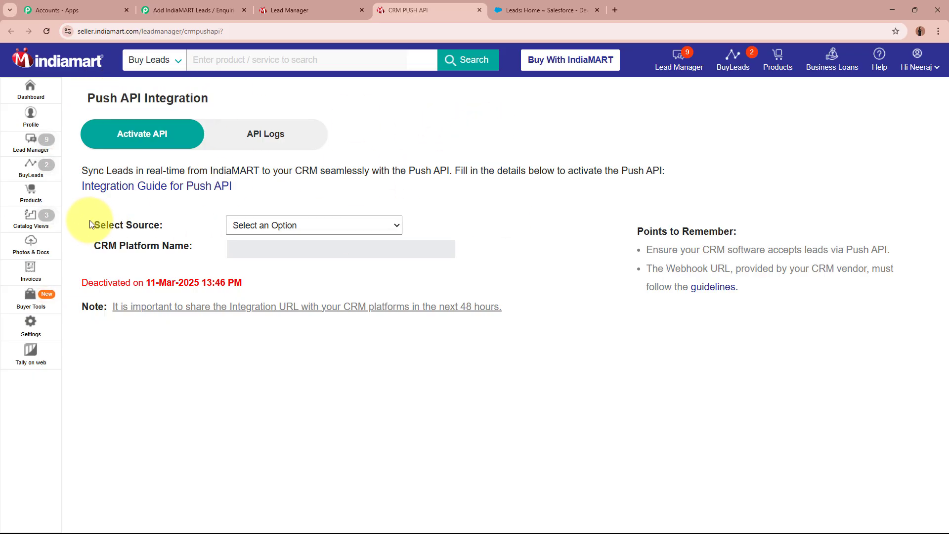
Set the Push API source to Other and enter "Pabbly Connect" as the CRM platform name.
{"action": "left_click_drag", "start_coordinate": [91, 225], "coordinate": [175, 227]}
{"action": "left_click", "coordinate": [174, 227]}
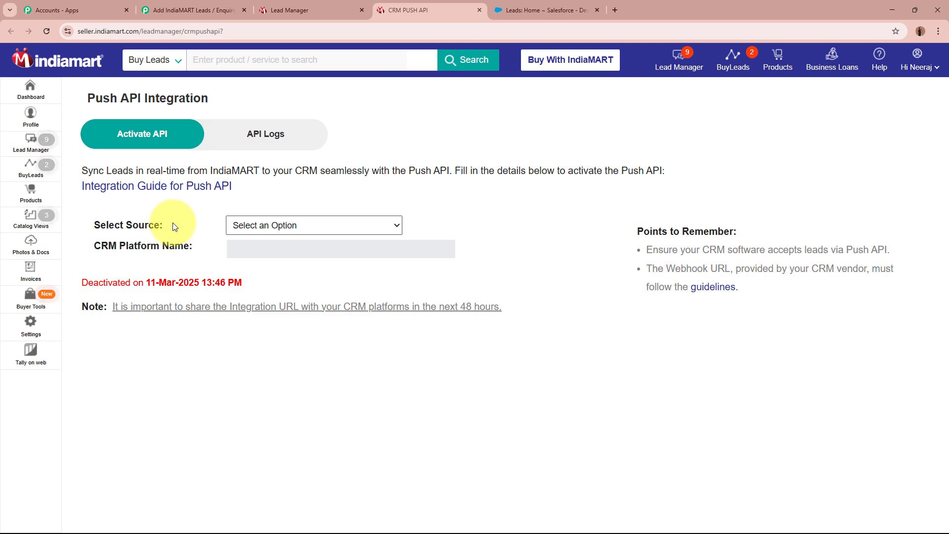
{"action": "left_click", "coordinate": [373, 225]}
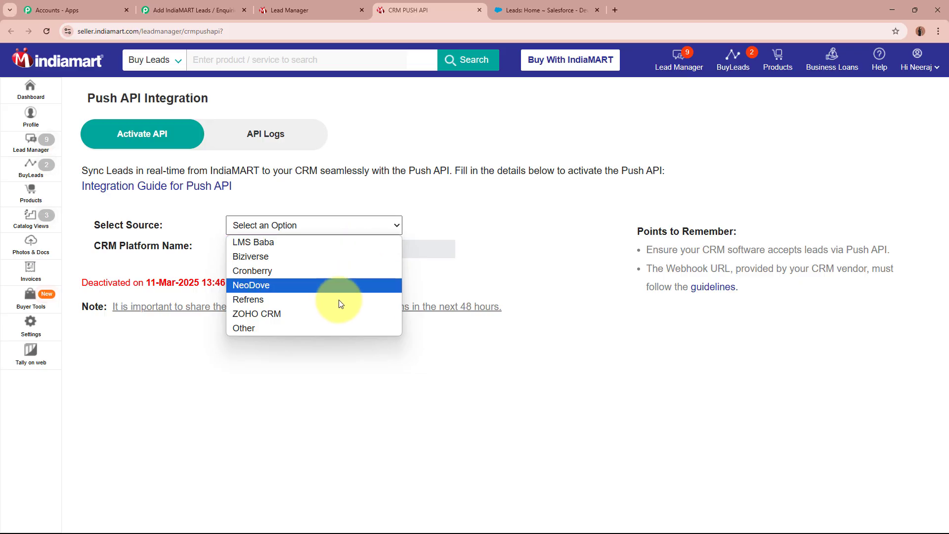
{"action": "left_click", "coordinate": [329, 328]}
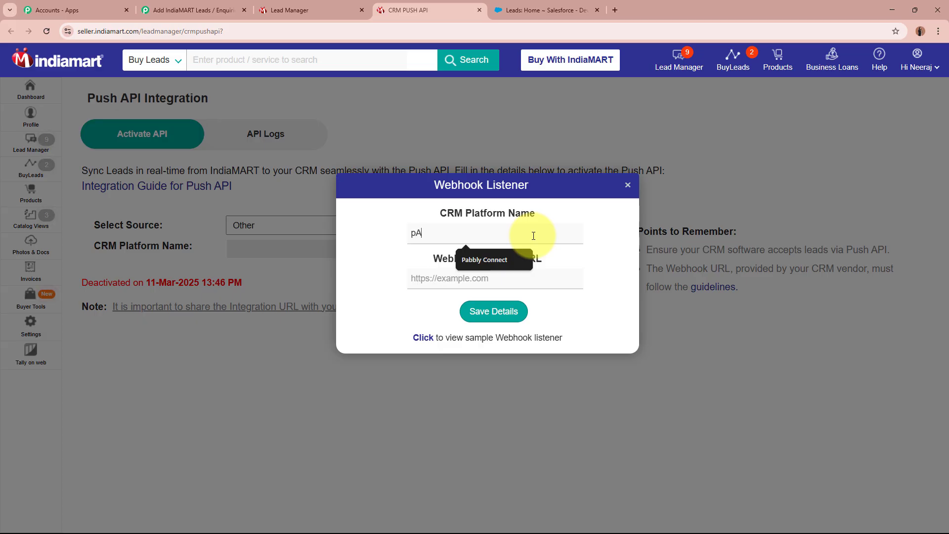
{"action": "key", "text": "BackSpace"}
{"action": "key", "text": "BackSpace"}
{"action": "type", "text": "Pabbly Connect"}
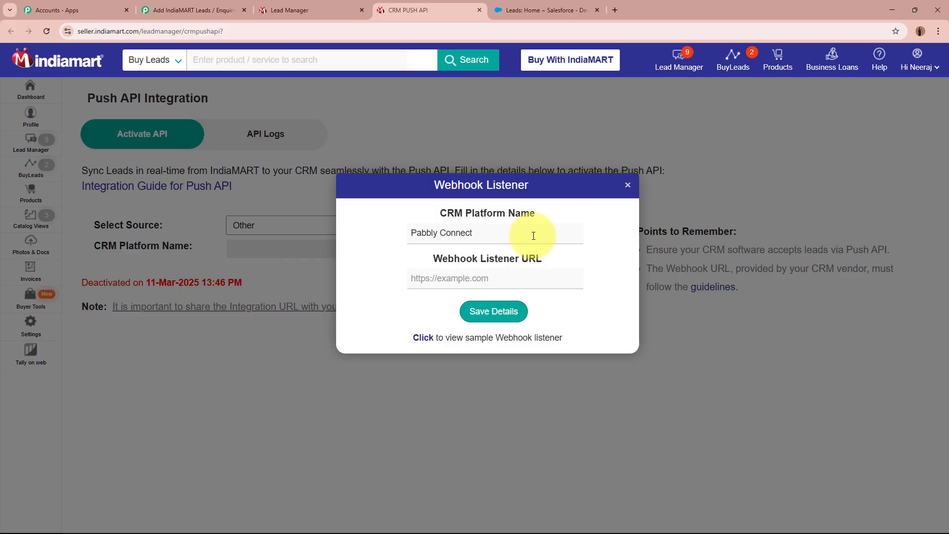
Paste the copied webhook URL as the Webhook Listener URL and save the listener details.
{"action": "left_click", "coordinate": [526, 271]}
{"action": "left_click", "coordinate": [558, 301]}
{"action": "left_click", "coordinate": [575, 301]}
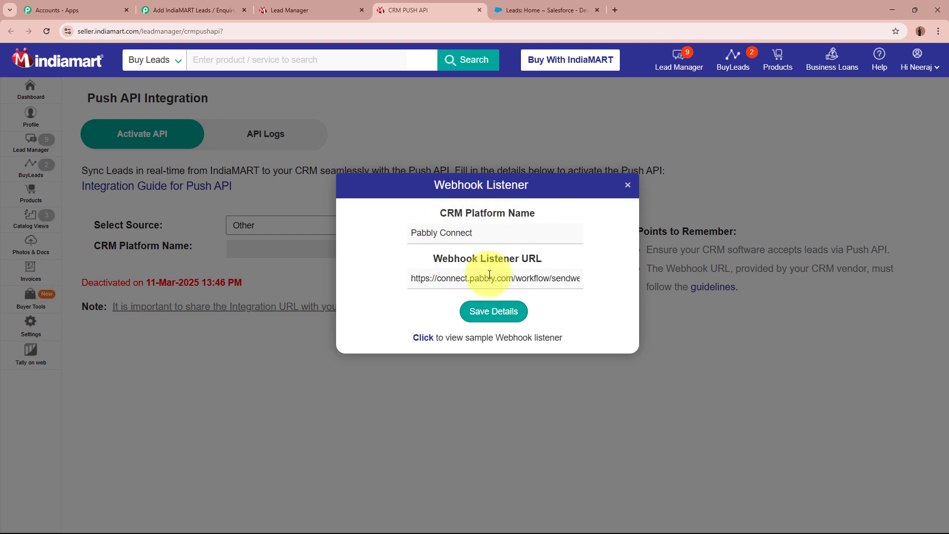
{"action": "left_click", "coordinate": [498, 318]}
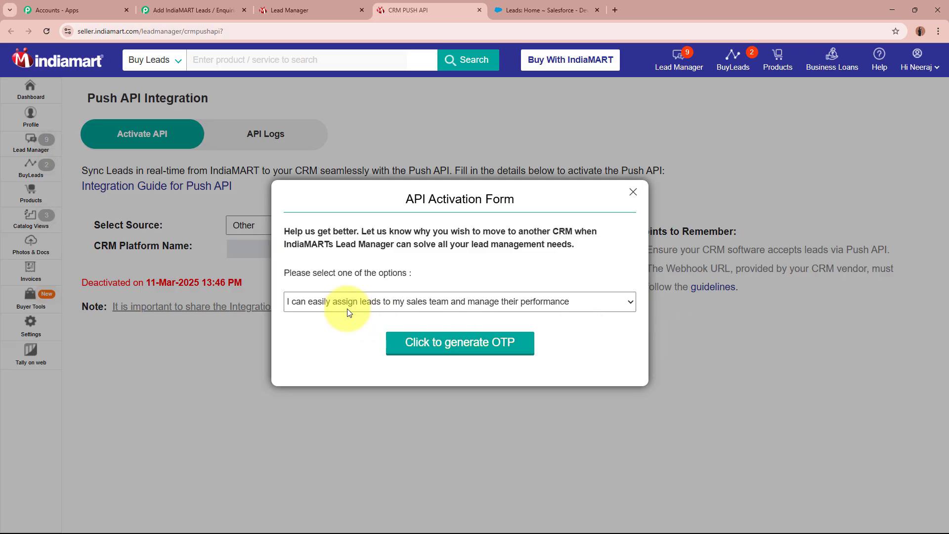
Choose "I can easily assign leads to my sales team and manage their performance" as the activation reason and generate the OTP.
{"action": "left_click", "coordinate": [572, 304]}
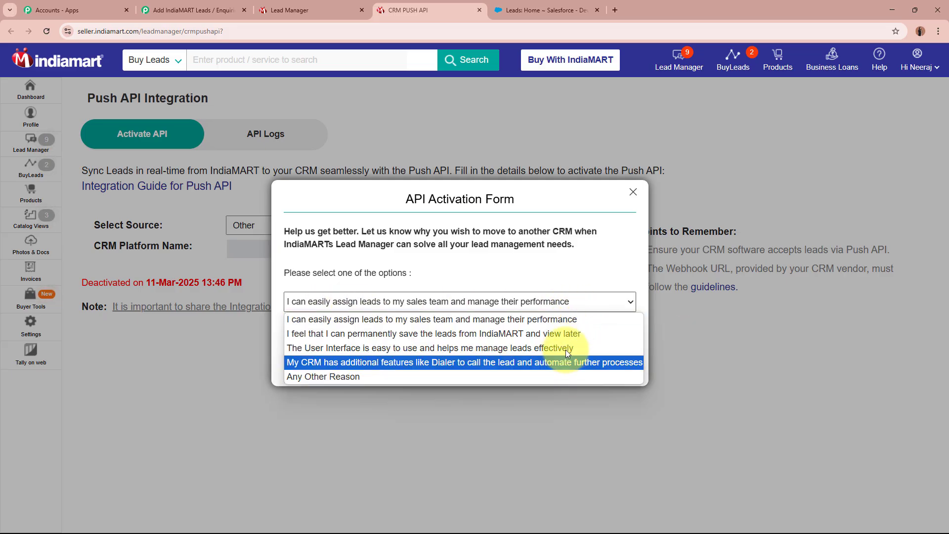
{"action": "left_click", "coordinate": [568, 321]}
{"action": "left_click", "coordinate": [484, 342]}
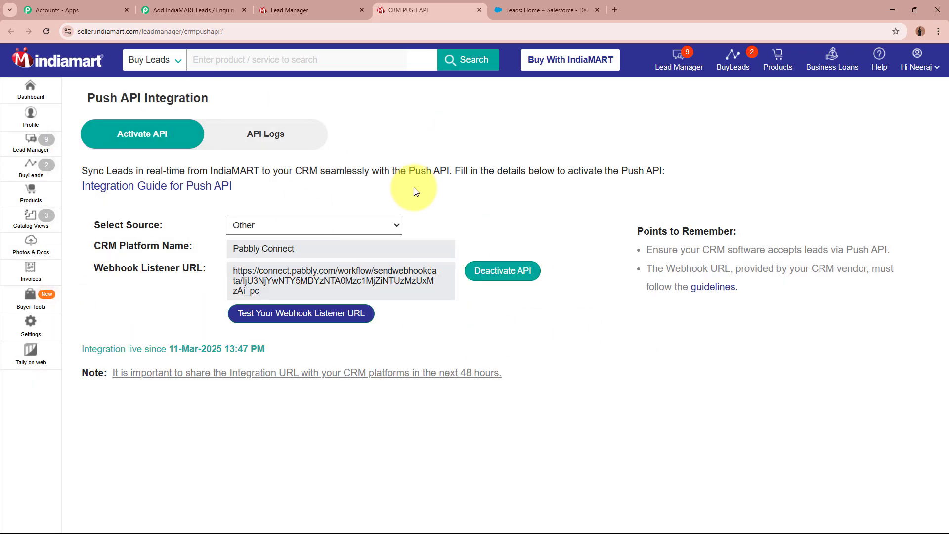
{"action": "left_click_drag", "start_coordinate": [234, 273], "coordinate": [286, 289]}
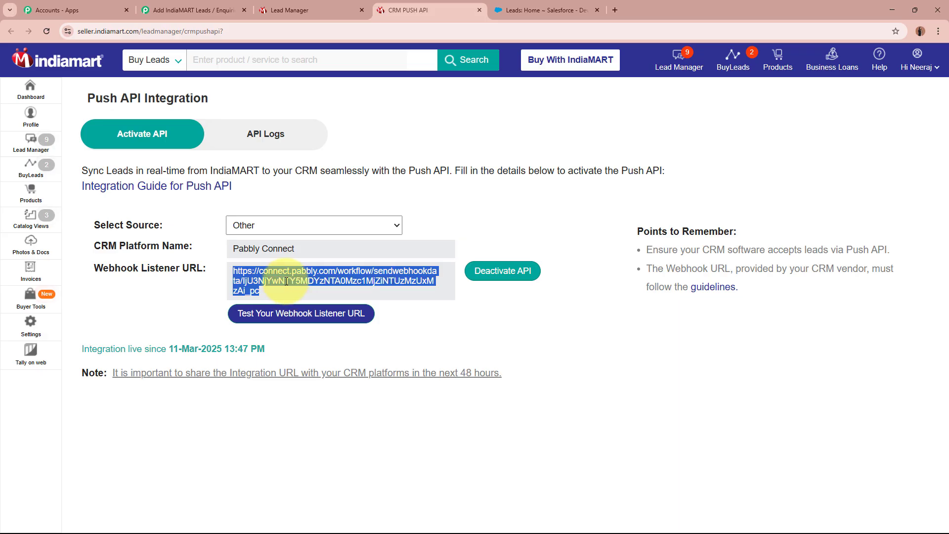
{"action": "left_click", "coordinate": [286, 281]}
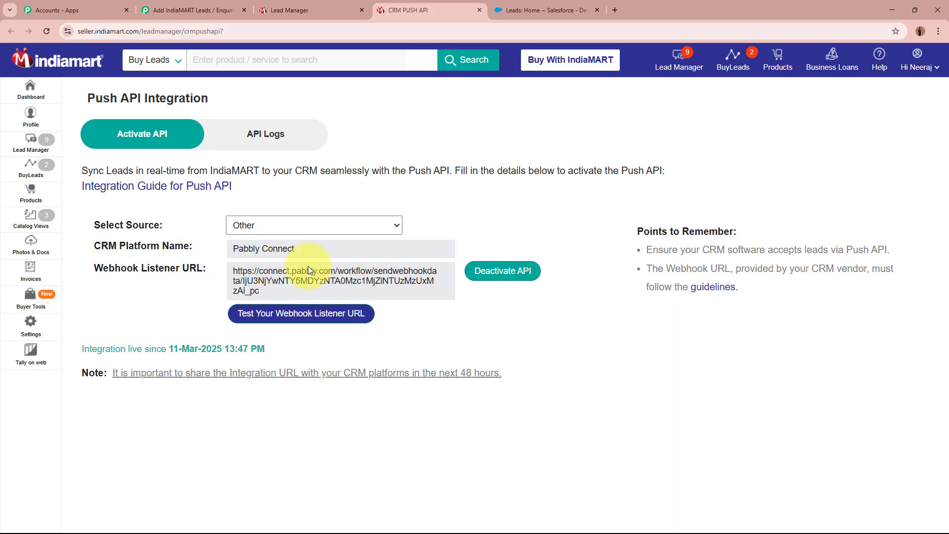
Return to the Pabbly Connect workflow and start capturing the IndiaMART trigger's webhook response.
{"action": "left_click", "coordinate": [224, 9]}
{"action": "scroll", "coordinate": [198, 267], "scroll_direction": "down", "scroll_amount": 8}
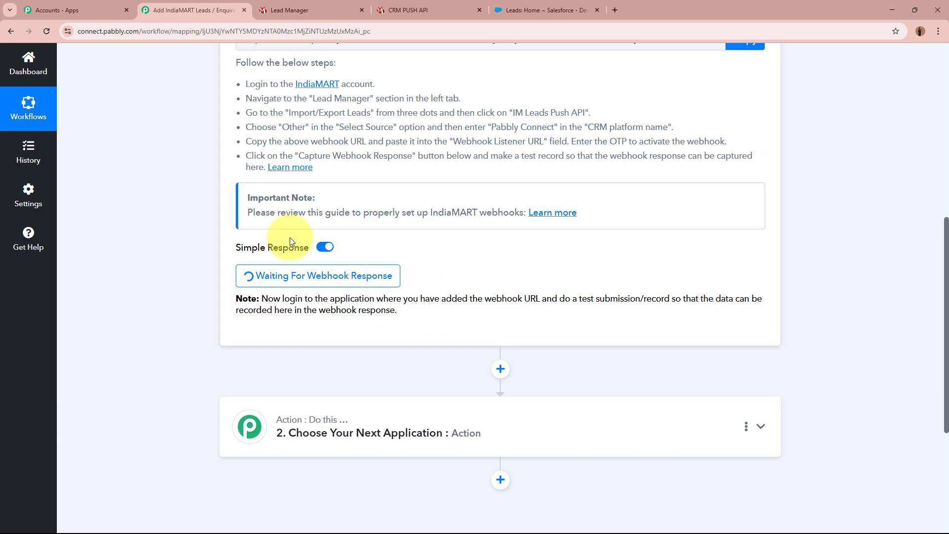
{"action": "scroll", "coordinate": [573, 367], "scroll_direction": "up", "scroll_amount": 1}
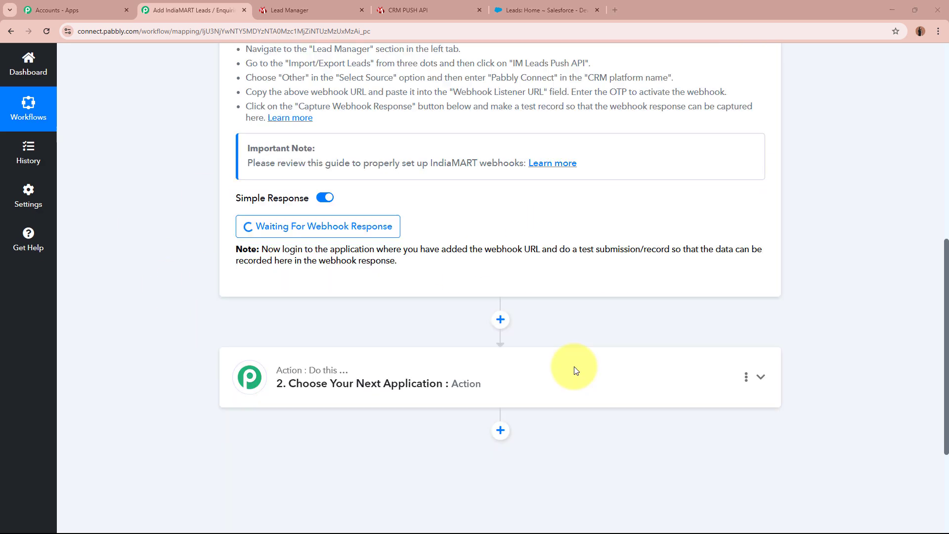
{"action": "scroll", "coordinate": [434, 271], "scroll_direction": "up", "scroll_amount": 6}
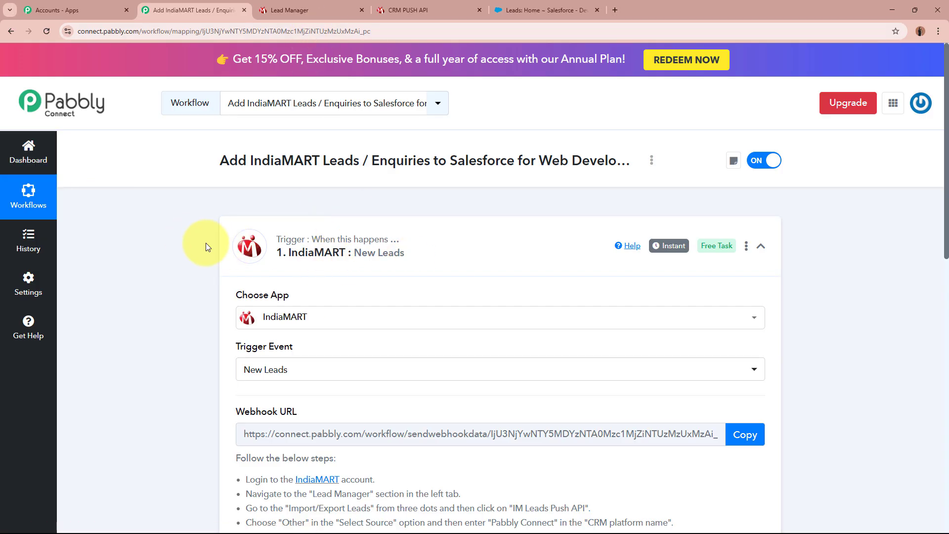
Run IndiaMART's webhook listener test to send its sample lead to the workflow's webhook URL, and close the test window.
{"action": "left_click", "coordinate": [397, 4]}
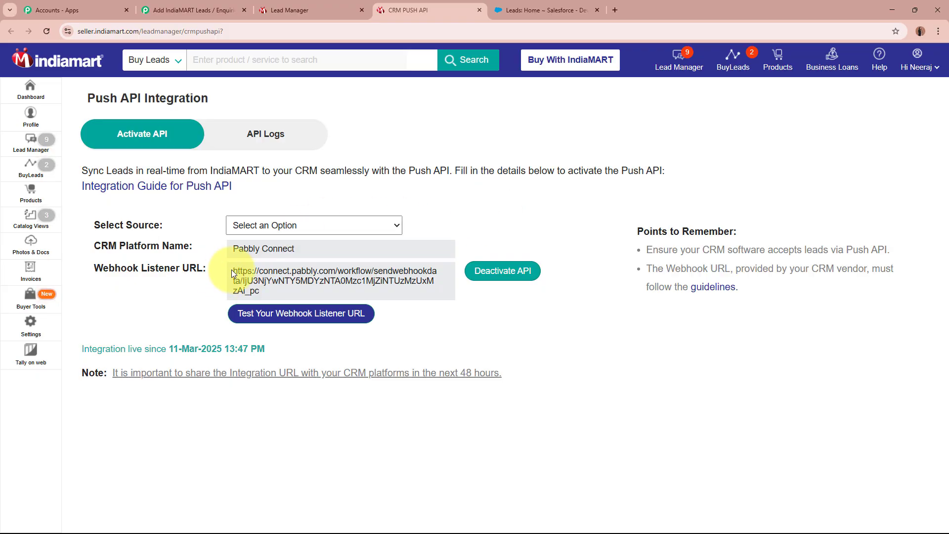
{"action": "left_click_drag", "start_coordinate": [232, 269], "coordinate": [296, 295]}
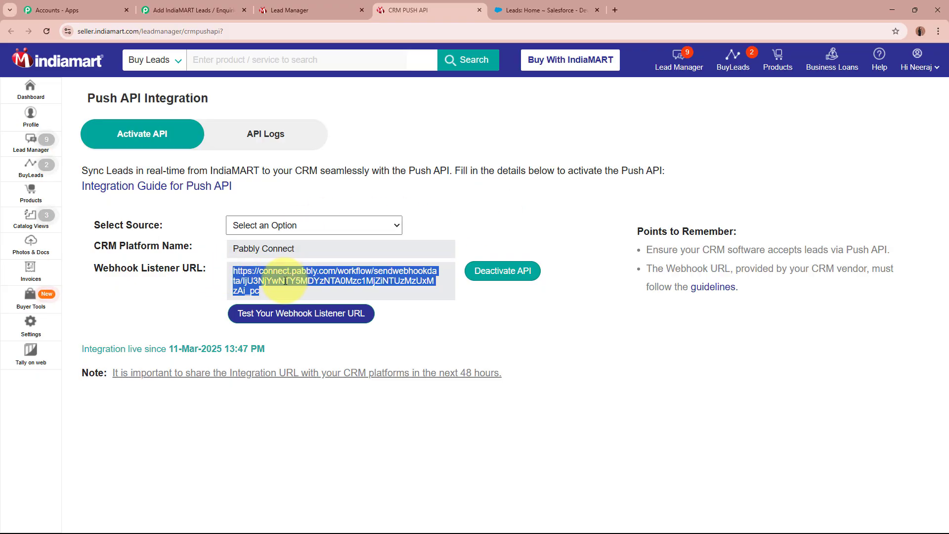
{"action": "left_click", "coordinate": [338, 316]}
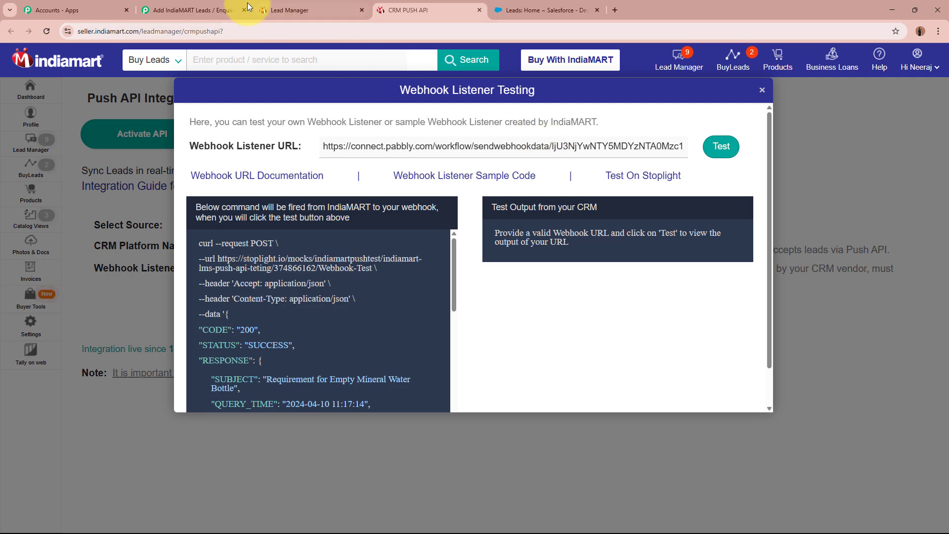
{"action": "left_click", "coordinate": [193, 10]}
{"action": "scroll", "coordinate": [206, 273], "scroll_direction": "down", "scroll_amount": 5}
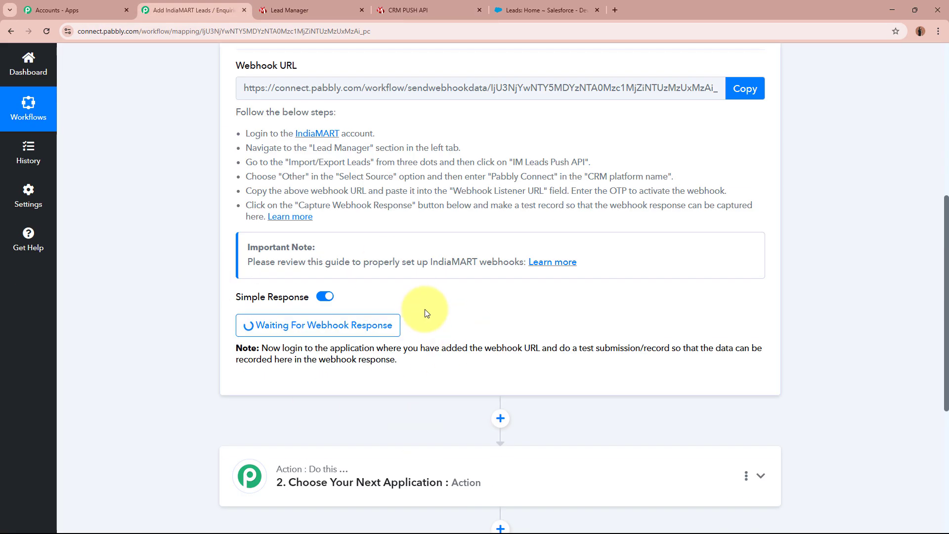
{"action": "scroll", "coordinate": [423, 312], "scroll_direction": "up", "scroll_amount": 5}
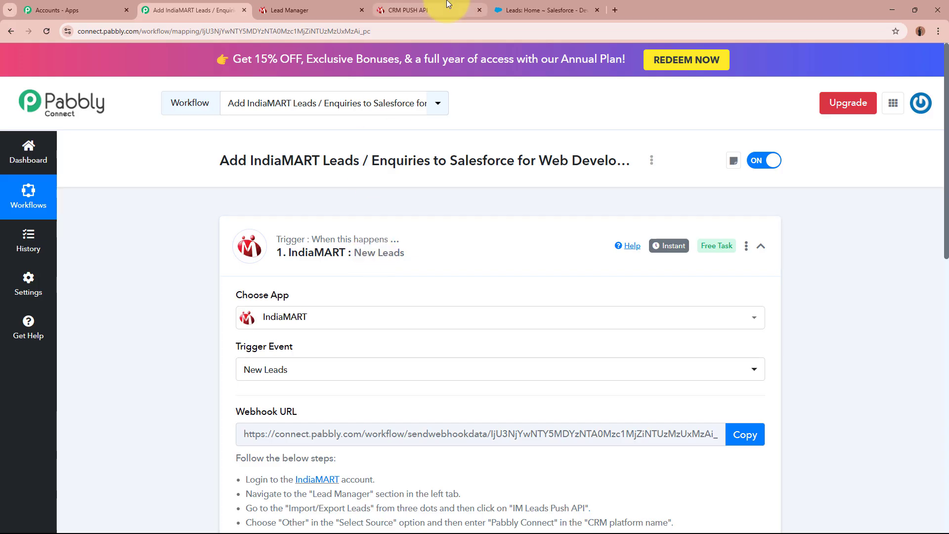
{"action": "left_click", "coordinate": [395, 9]}
{"action": "left_click", "coordinate": [722, 152]}
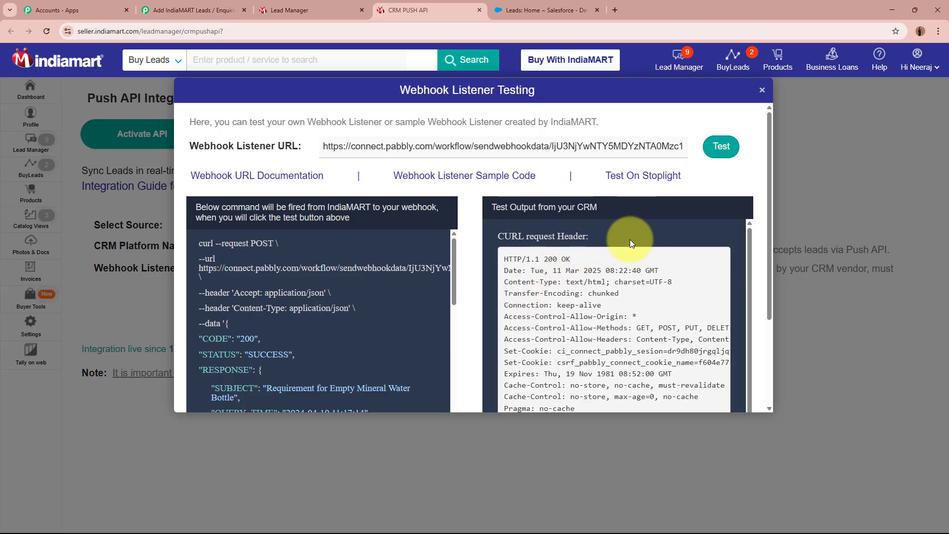
{"action": "left_click", "coordinate": [762, 92]}
Switch to the Pabbly Connect workflow and examine the sample lead fields in the trigger's received response.
{"action": "left_click", "coordinate": [193, 10]}
{"action": "scroll", "coordinate": [181, 317], "scroll_direction": "down", "scroll_amount": 6}
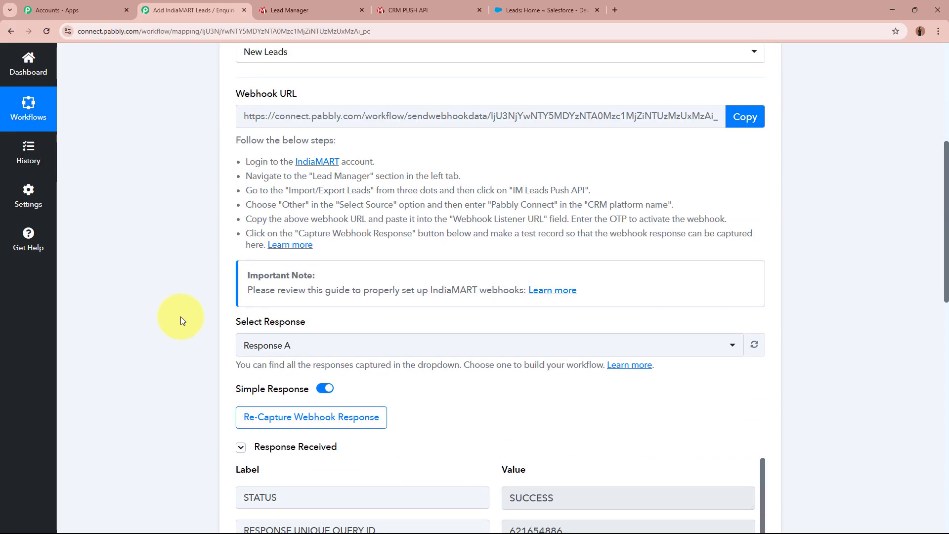
{"action": "scroll", "coordinate": [180, 316], "scroll_direction": "down", "scroll_amount": 8}
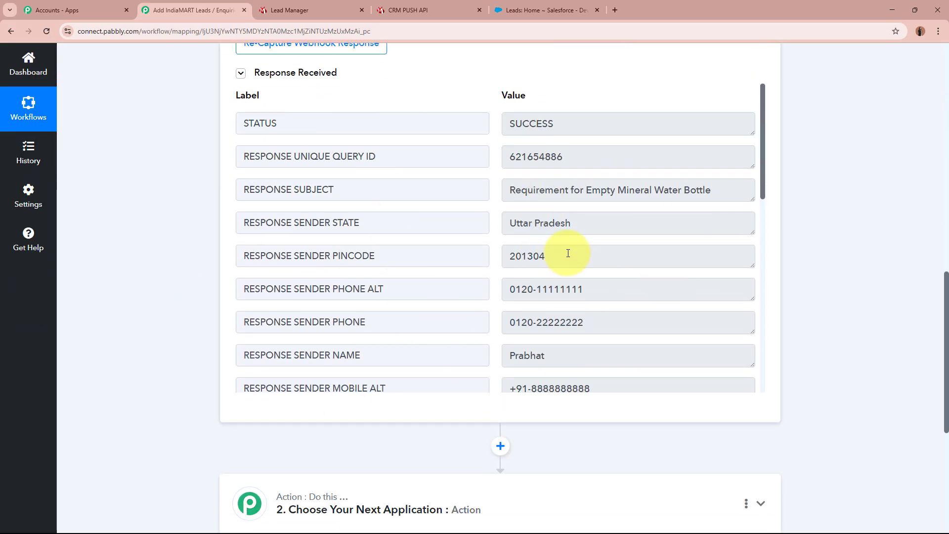
{"action": "double_click", "coordinate": [593, 121]}
{"action": "left_click", "coordinate": [527, 148]}
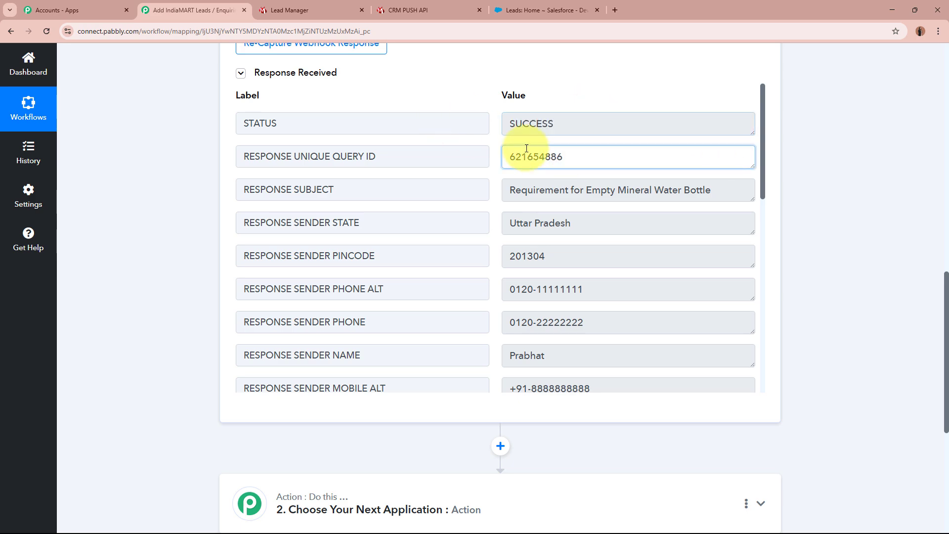
Examine the query ID, subject, sender state, pincode, phone numbers and sender name in the IndiaMART trigger's received response.
{"action": "double_click", "coordinate": [526, 149]}
{"action": "left_click_drag", "start_coordinate": [714, 191], "coordinate": [473, 188]}
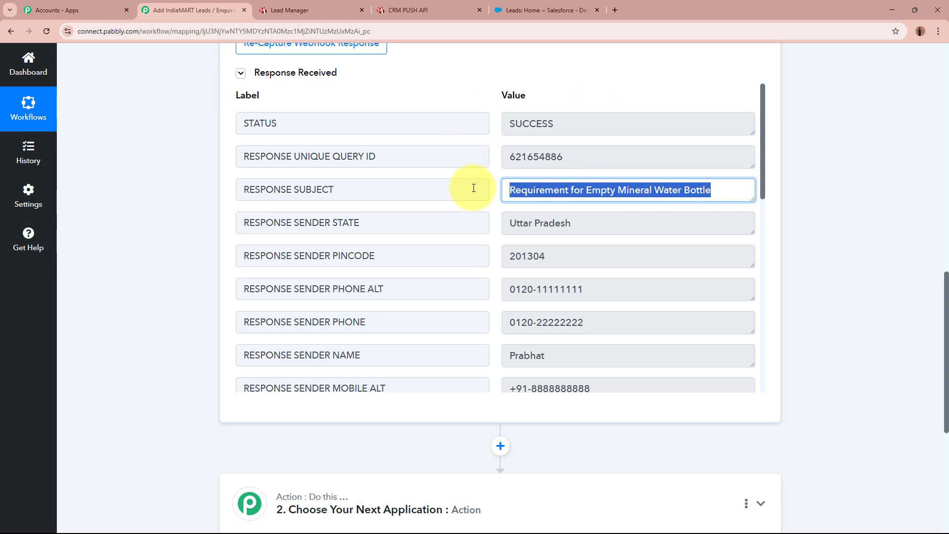
{"action": "left_click_drag", "start_coordinate": [573, 223], "coordinate": [470, 218]}
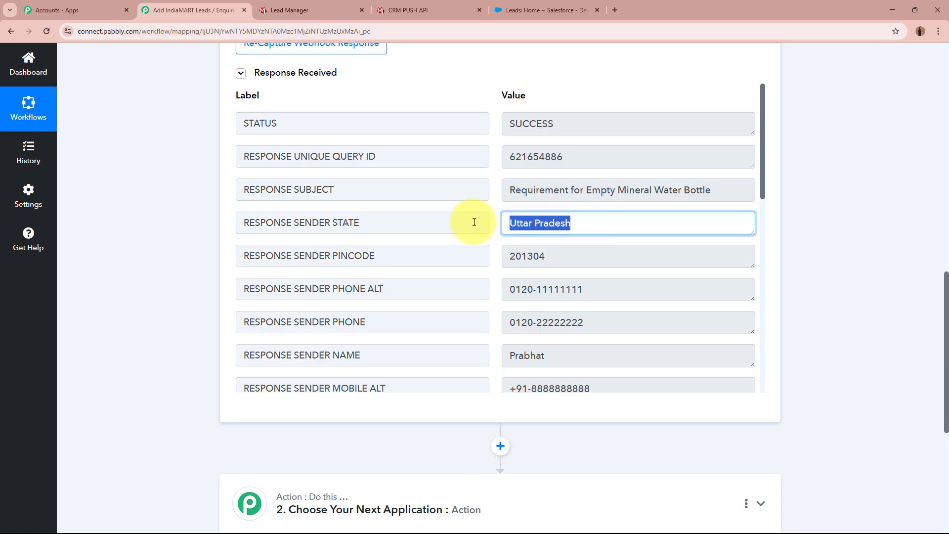
{"action": "left_click_drag", "start_coordinate": [560, 256], "coordinate": [477, 255]}
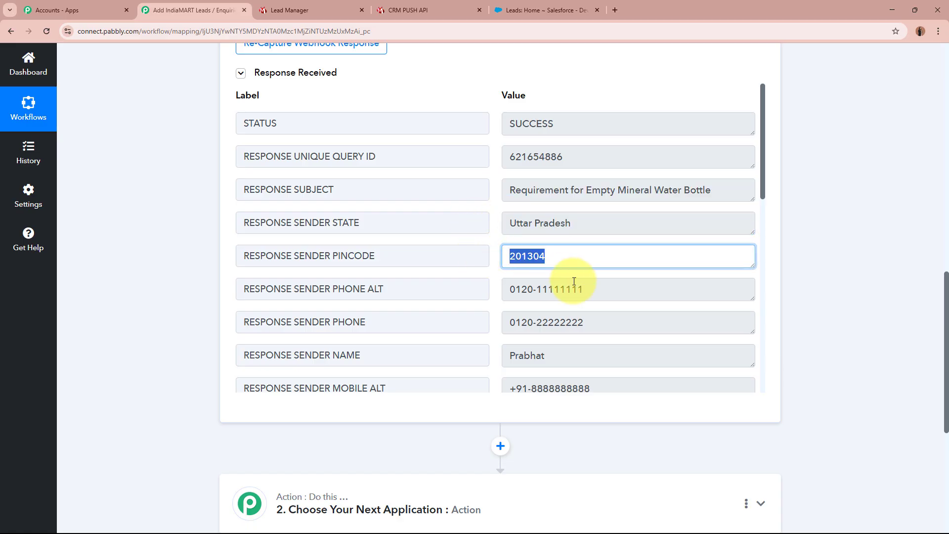
{"action": "left_click_drag", "start_coordinate": [590, 290], "coordinate": [472, 291]}
{"action": "left_click_drag", "start_coordinate": [593, 321], "coordinate": [479, 312]}
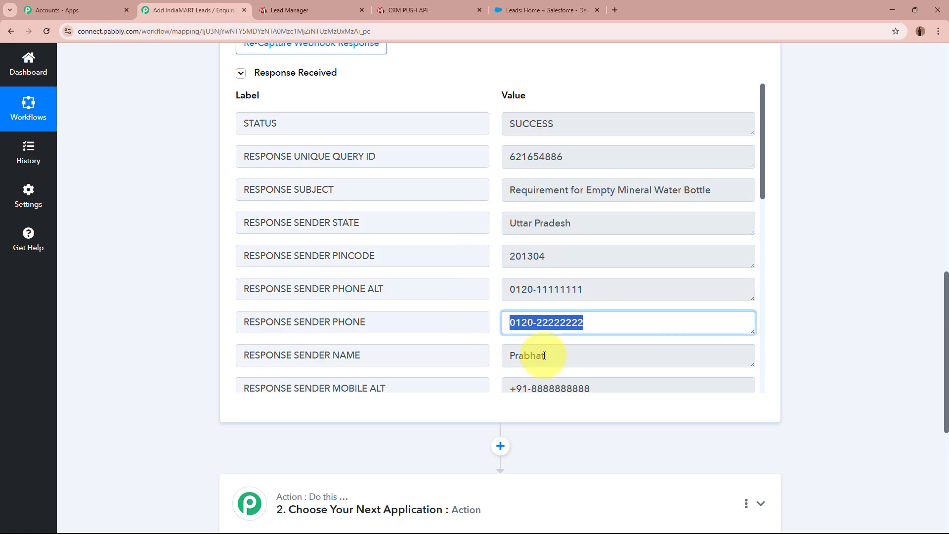
{"action": "left_click_drag", "start_coordinate": [535, 353], "coordinate": [489, 356]}
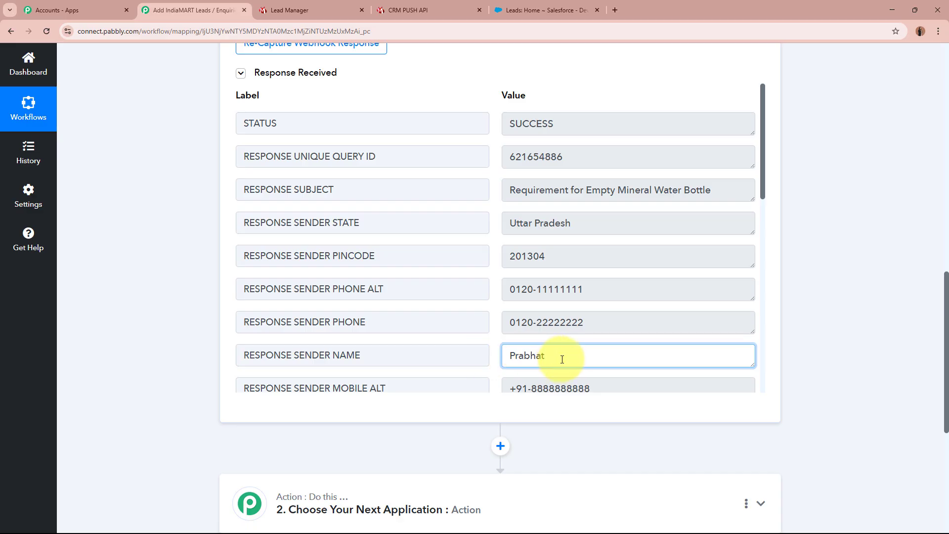
Examine the sender's mobile numbers, e-mails, country, company, city and address in the received response.
{"action": "left_click_drag", "start_coordinate": [598, 125], "coordinate": [497, 126]}
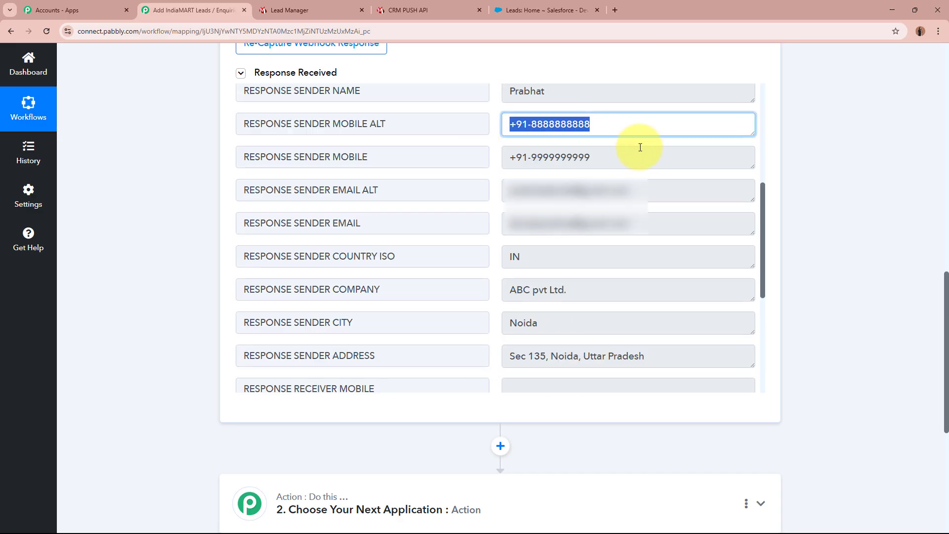
{"action": "left_click_drag", "start_coordinate": [615, 157], "coordinate": [409, 176]}
{"action": "left_click_drag", "start_coordinate": [650, 194], "coordinate": [387, 178]}
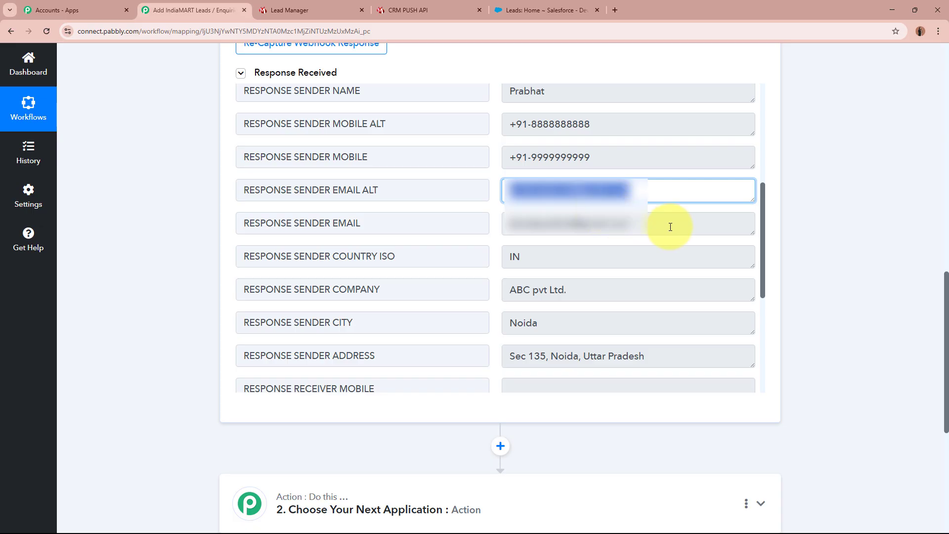
{"action": "left_click_drag", "start_coordinate": [669, 226], "coordinate": [413, 212]}
{"action": "left_click_drag", "start_coordinate": [526, 255], "coordinate": [475, 255]}
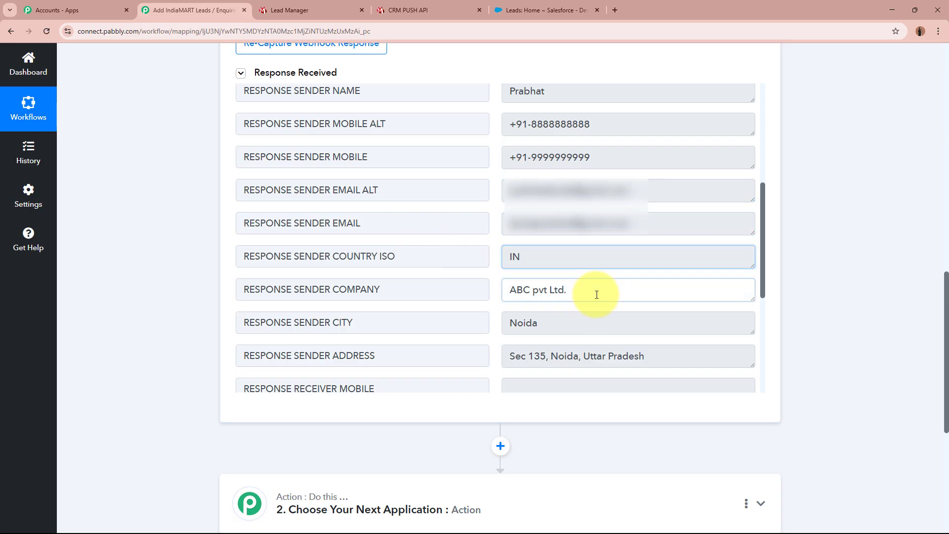
{"action": "left_click_drag", "start_coordinate": [599, 295], "coordinate": [349, 277]}
{"action": "left_click_drag", "start_coordinate": [555, 319], "coordinate": [418, 309]}
{"action": "left_click_drag", "start_coordinate": [642, 354], "coordinate": [504, 348]}
{"action": "left_click", "coordinate": [871, 330]}
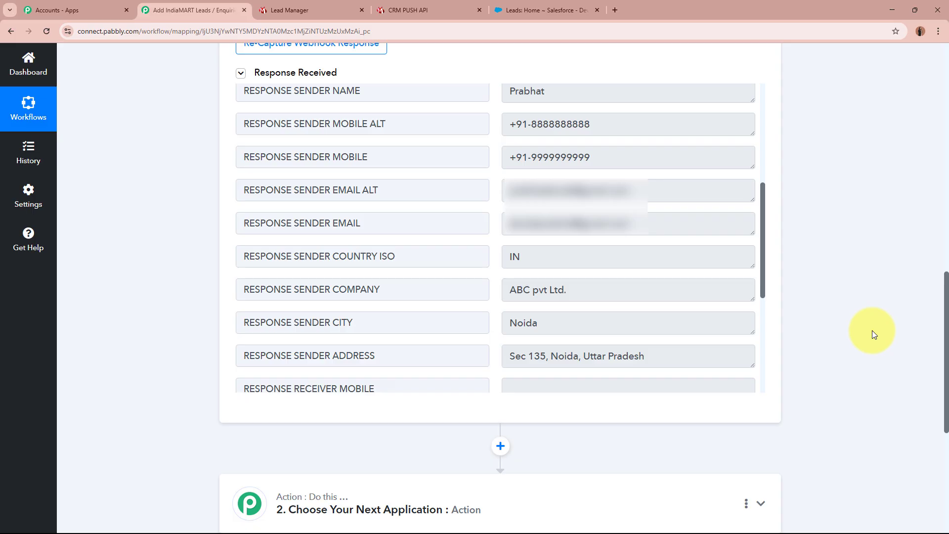
Examine the query time, product name and query message, through to the end of the received response.
{"action": "scroll", "coordinate": [627, 257], "scroll_direction": "down", "scroll_amount": 4}
{"action": "left_click_drag", "start_coordinate": [612, 257], "coordinate": [449, 255]}
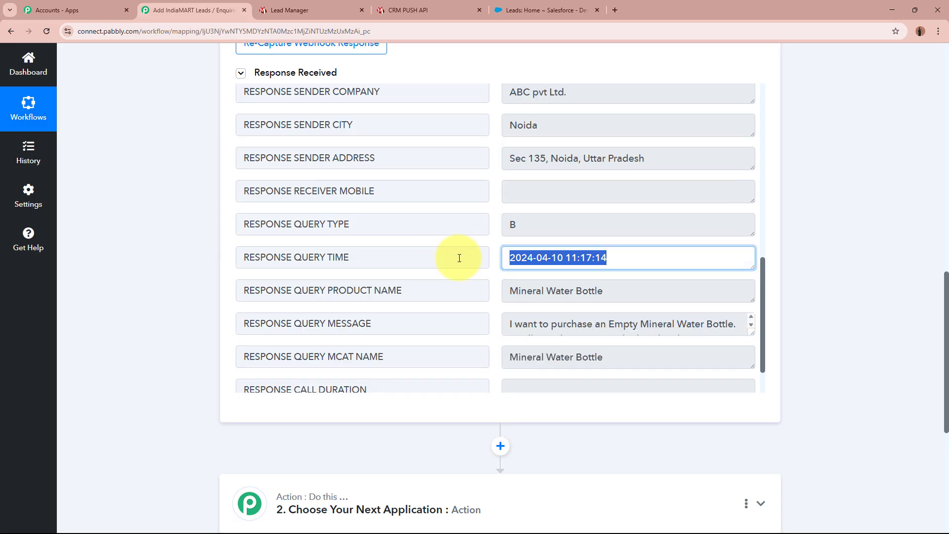
{"action": "left_click_drag", "start_coordinate": [615, 291], "coordinate": [670, 344]}
{"action": "left_click", "coordinate": [670, 344]}
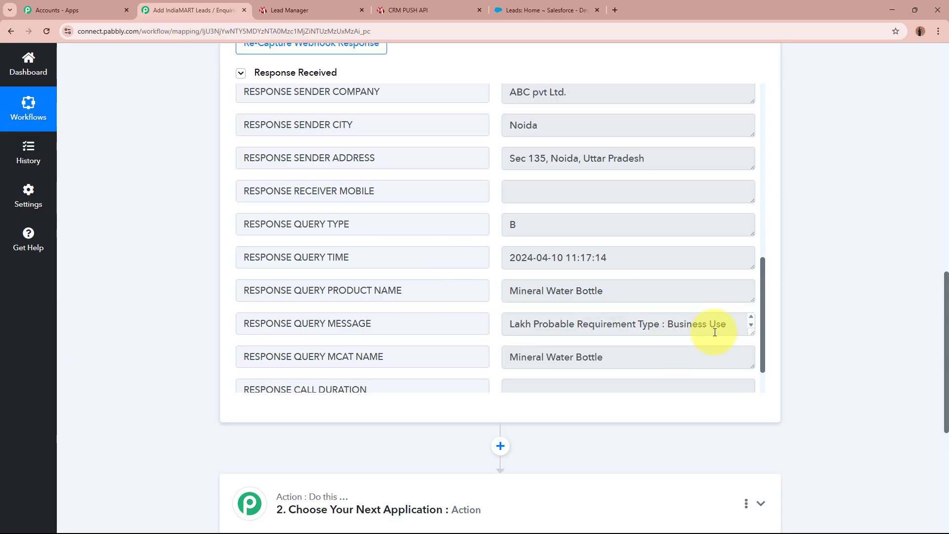
{"action": "scroll", "coordinate": [715, 332], "scroll_direction": "down", "scroll_amount": 2}
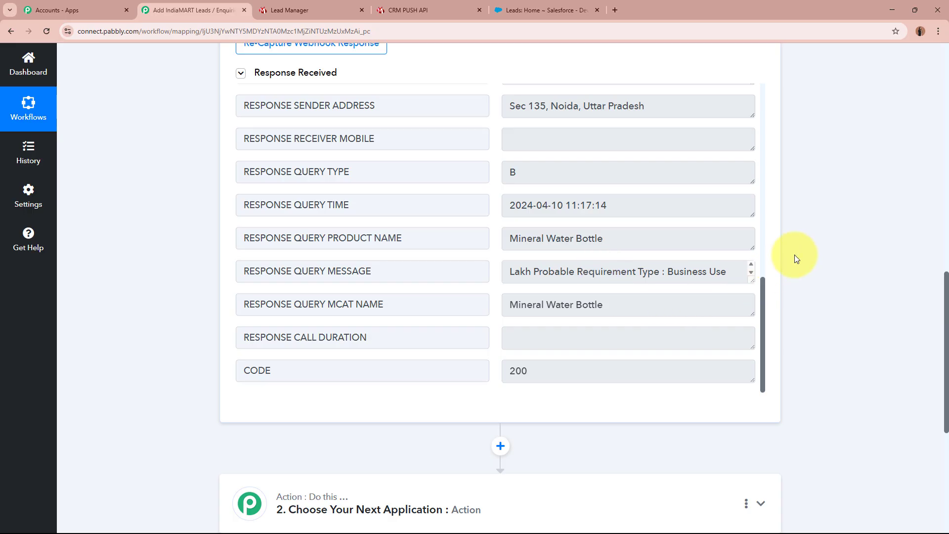
Collapse the IndiaMART trigger step and check the Leads page in Salesforce before returning to the Pabbly Connect workflow.
{"action": "scroll", "coordinate": [818, 232], "scroll_direction": "up", "scroll_amount": 10}
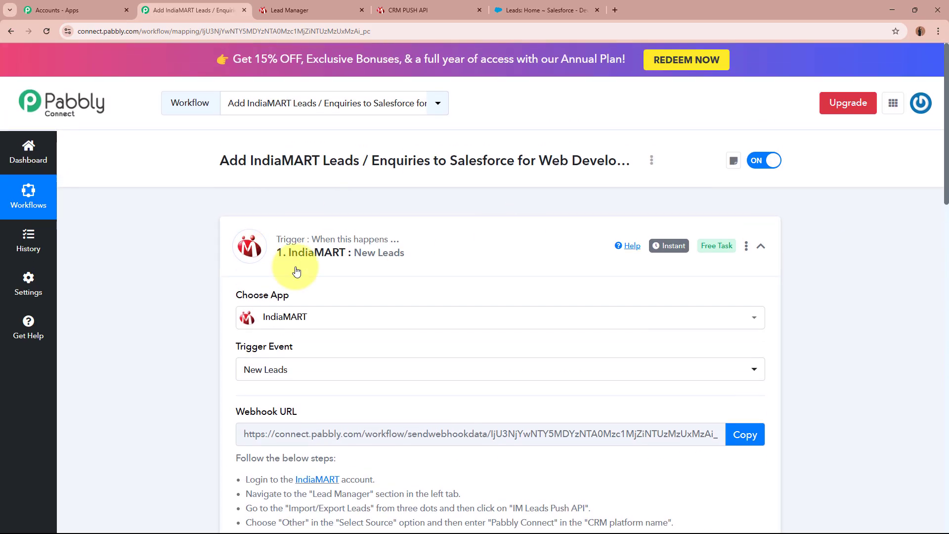
{"action": "left_click", "coordinate": [542, 247]}
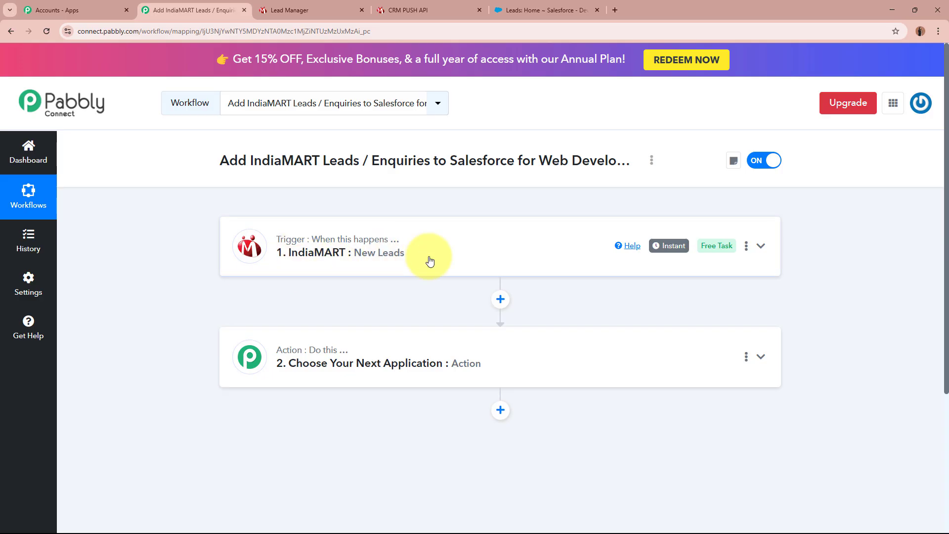
{"action": "left_click", "coordinate": [544, 10]}
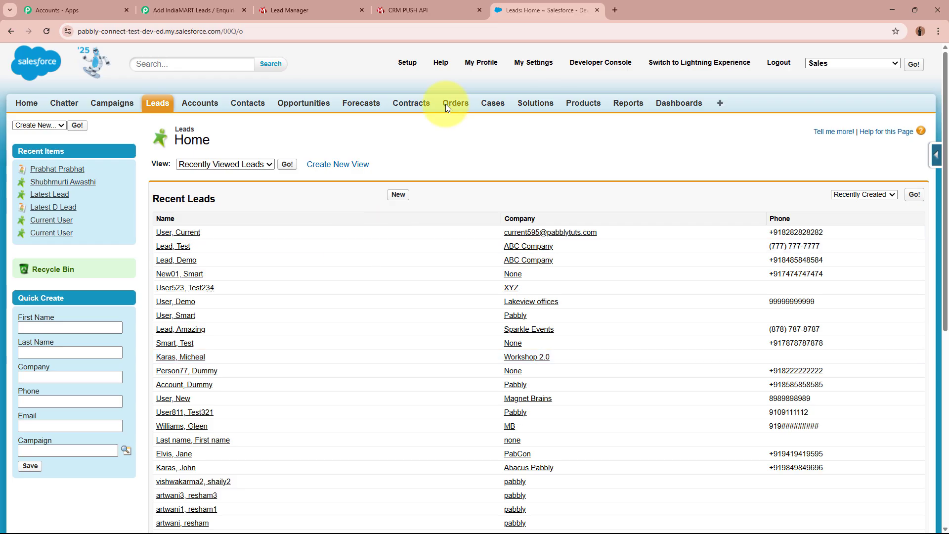
{"action": "left_click", "coordinate": [179, 9]}
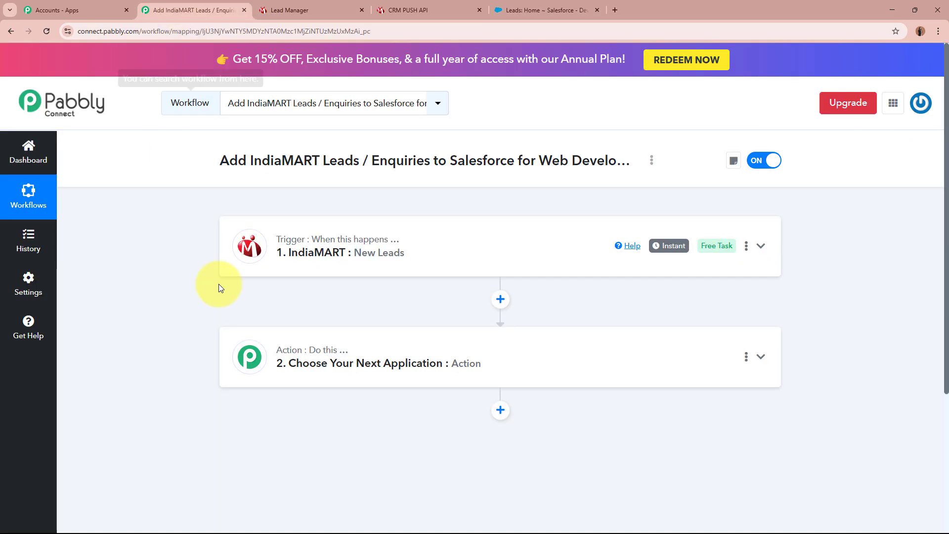
Set the workflow's action step to the Salesforce app with the Create Lead action event.
{"action": "left_click", "coordinate": [616, 357]}
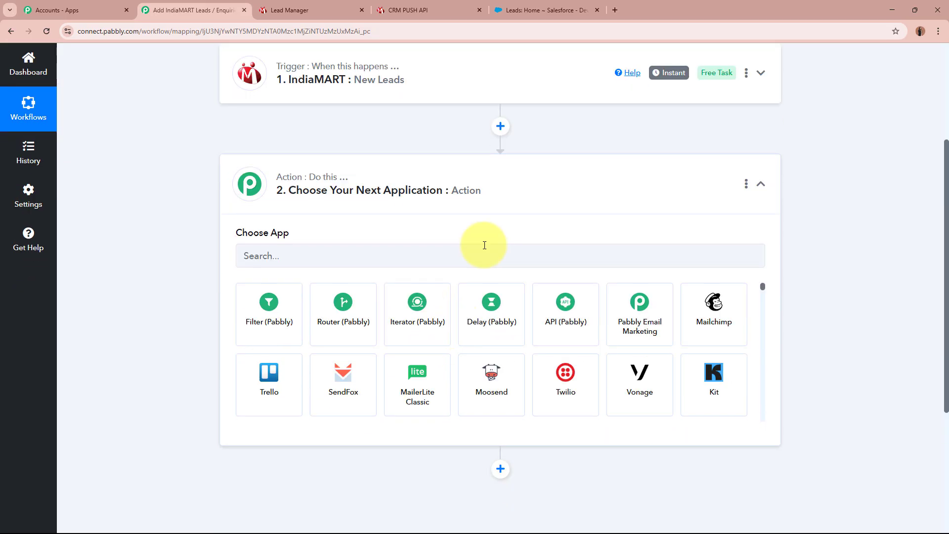
{"action": "left_click", "coordinate": [485, 262]}
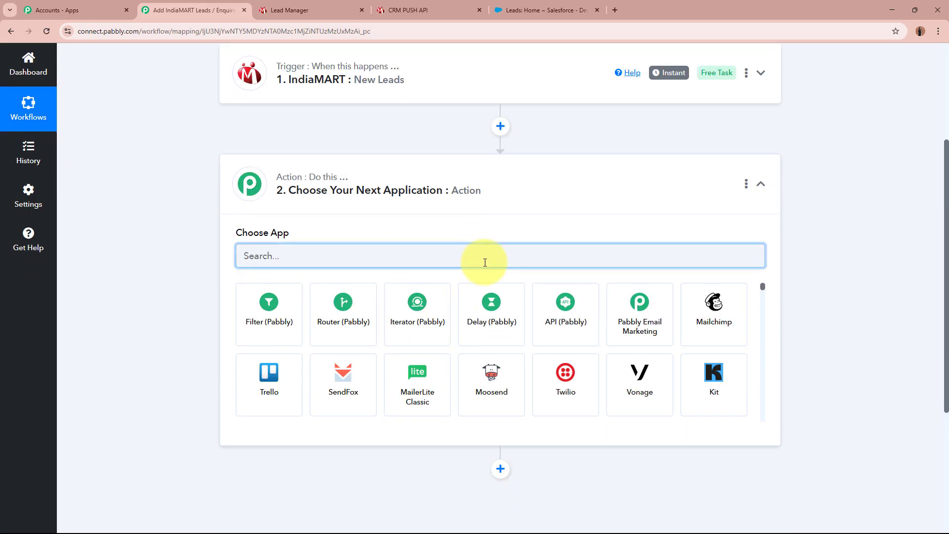
{"action": "type", "text": "Sales"}
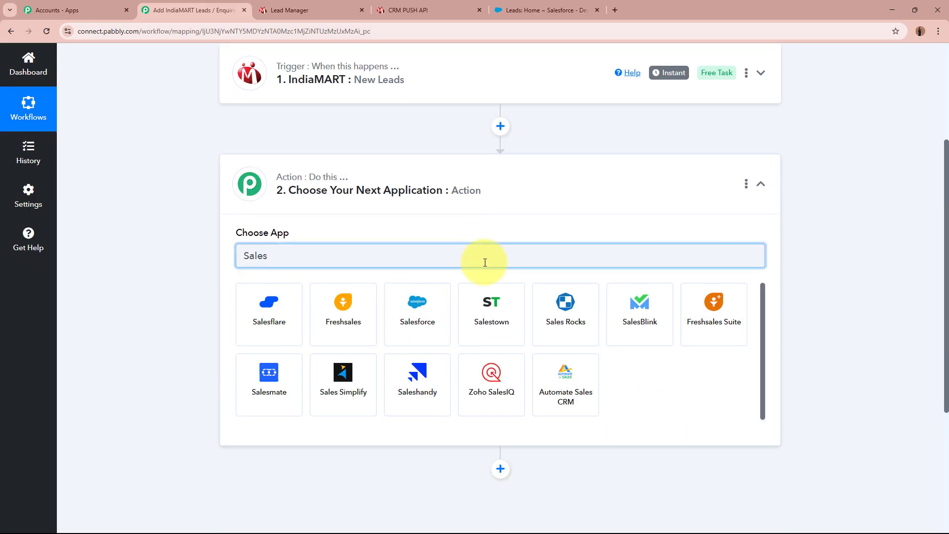
{"action": "left_click", "coordinate": [448, 305]}
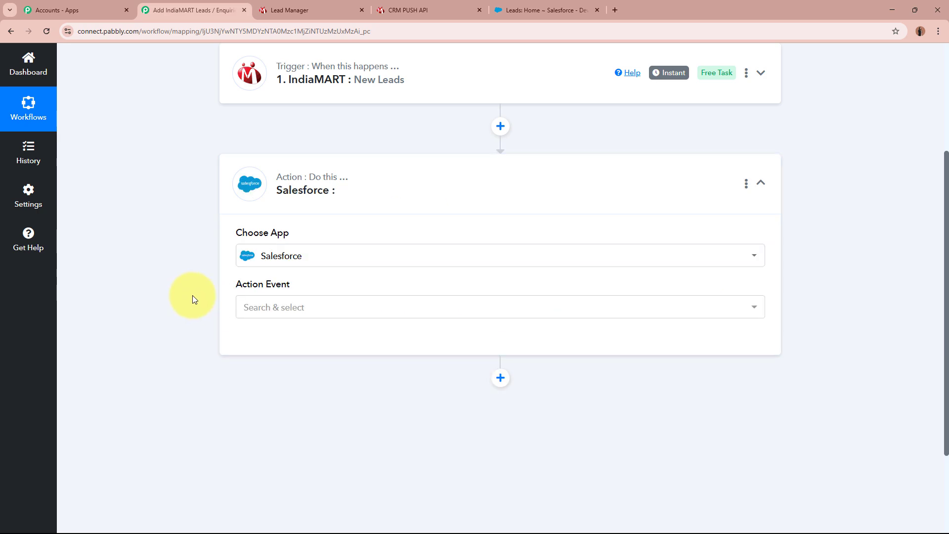
{"action": "left_click", "coordinate": [316, 306]}
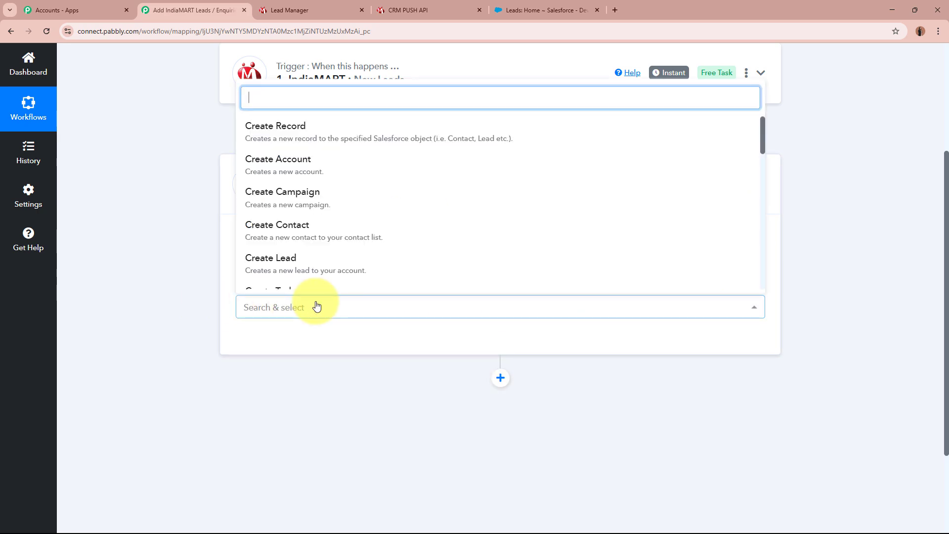
{"action": "left_click", "coordinate": [328, 267]}
Add a new Salesforce connection for the action step and allow access to the Salesforce account.
{"action": "left_click", "coordinate": [257, 341]}
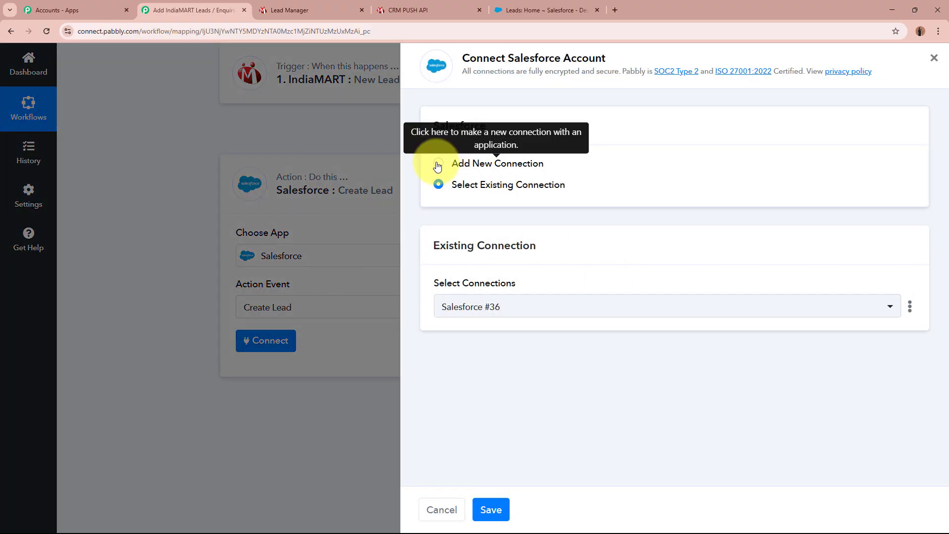
{"action": "left_click", "coordinate": [438, 164]}
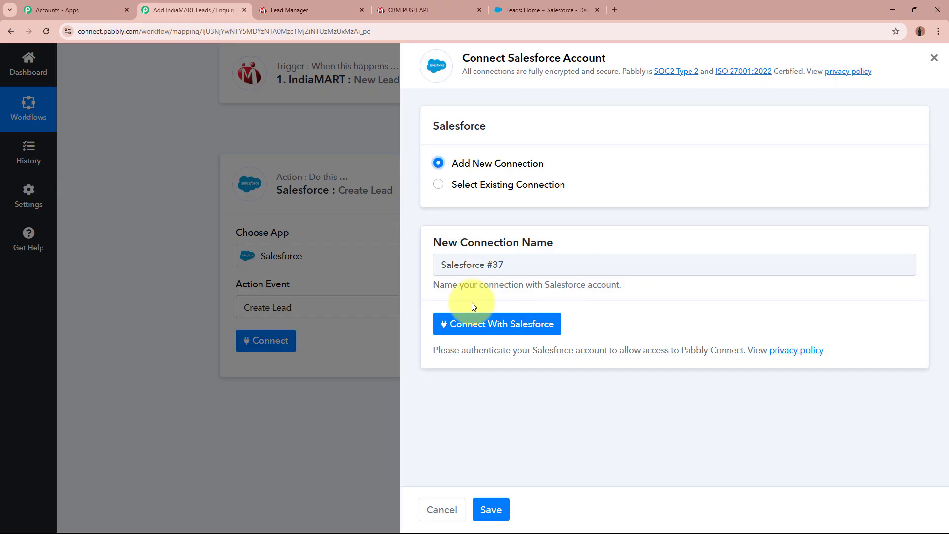
{"action": "left_click", "coordinate": [514, 323]}
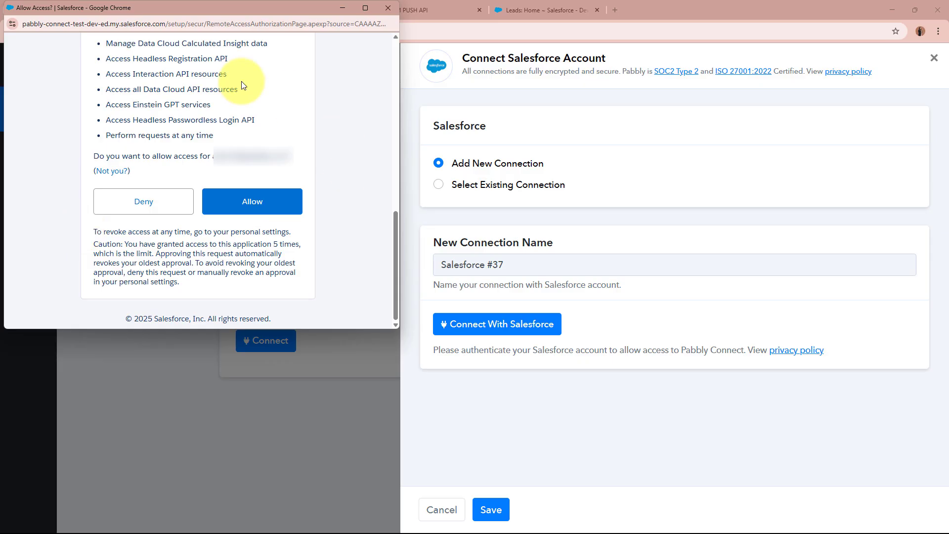
{"action": "left_click", "coordinate": [268, 212]}
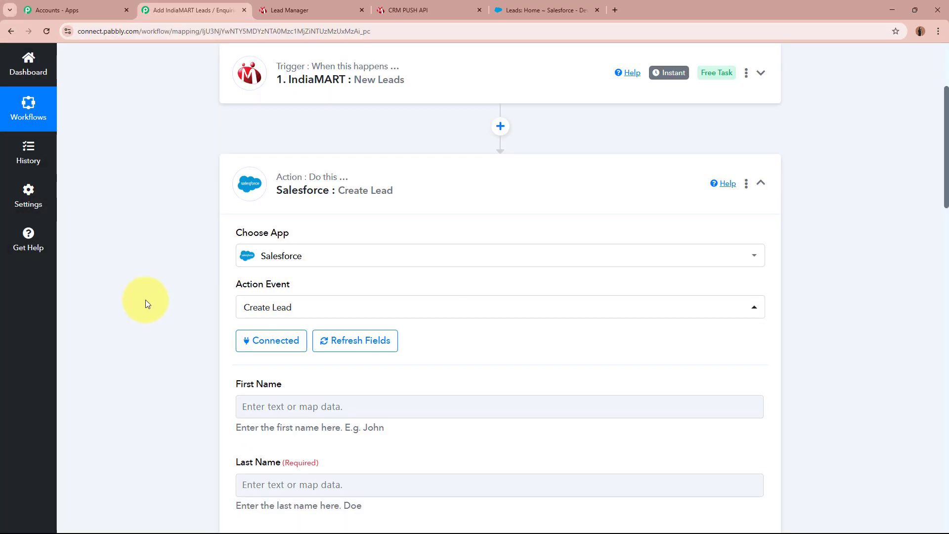
Review the Create Lead action's fields, including names, company, contact details, lead source, status, rating and address.
{"action": "scroll", "coordinate": [145, 299], "scroll_direction": "down", "scroll_amount": 10}
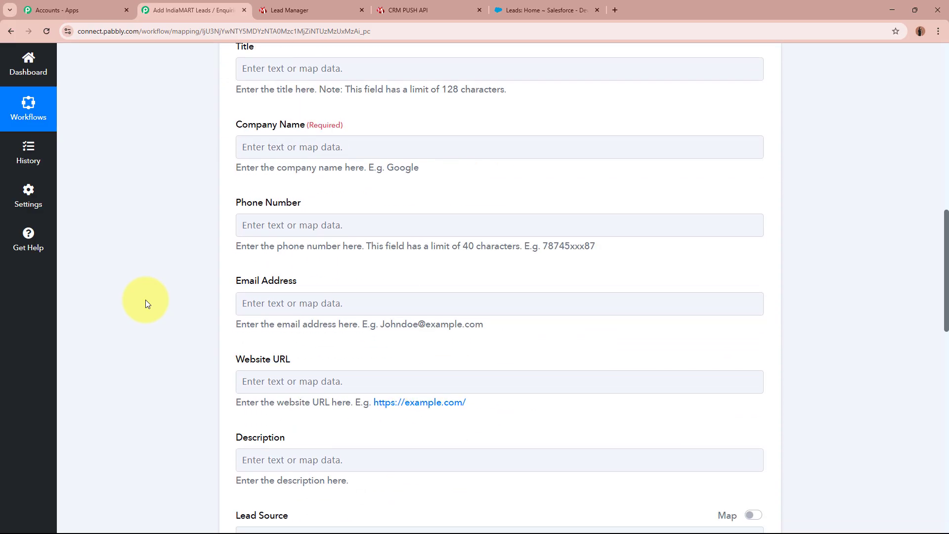
{"action": "scroll", "coordinate": [145, 303], "scroll_direction": "down", "scroll_amount": 10}
{"action": "scroll", "coordinate": [145, 304], "scroll_direction": "up", "scroll_amount": 5}
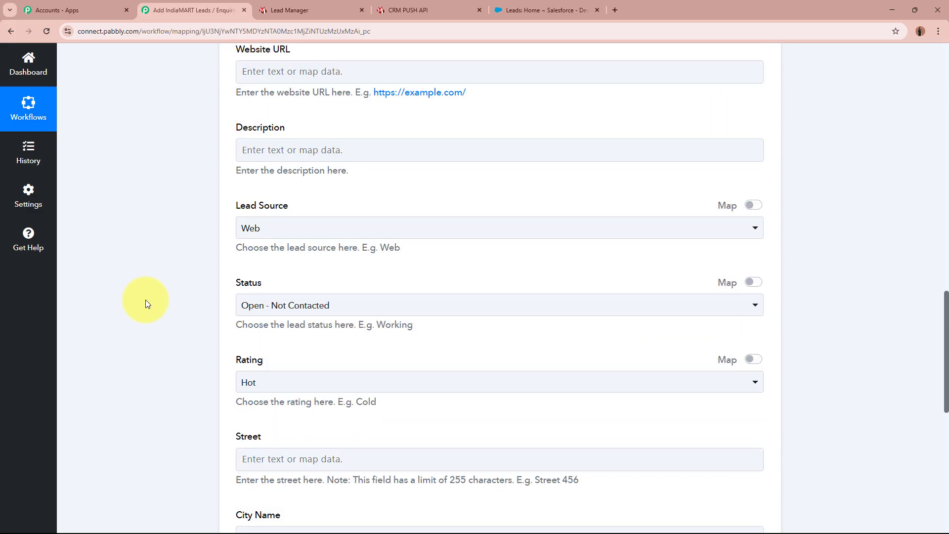
{"action": "scroll", "coordinate": [145, 301], "scroll_direction": "up", "scroll_amount": 10}
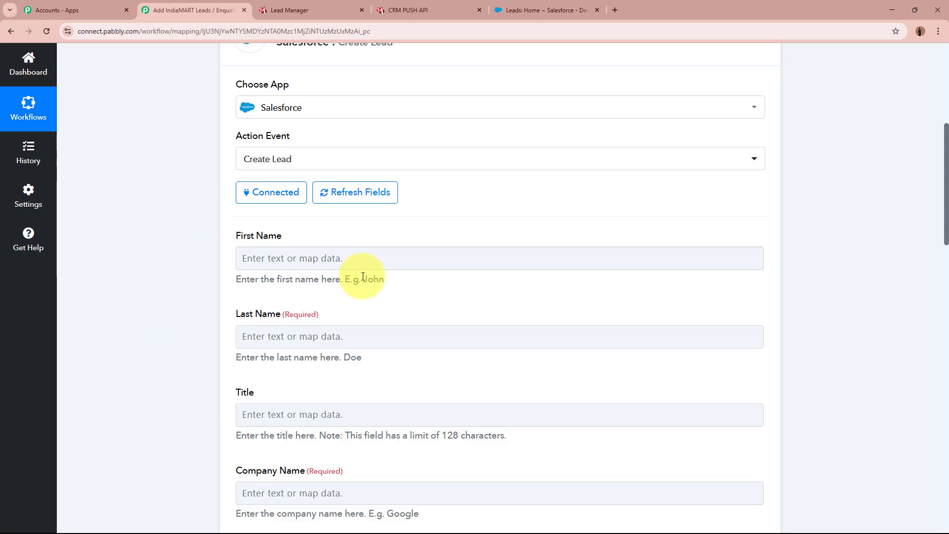
{"action": "left_click", "coordinate": [332, 259]}
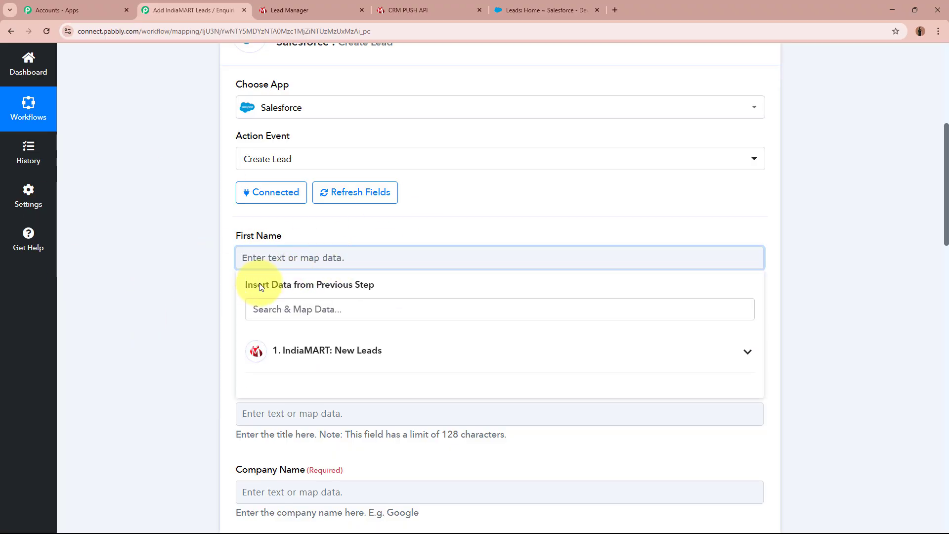
{"action": "left_click", "coordinate": [146, 274]}
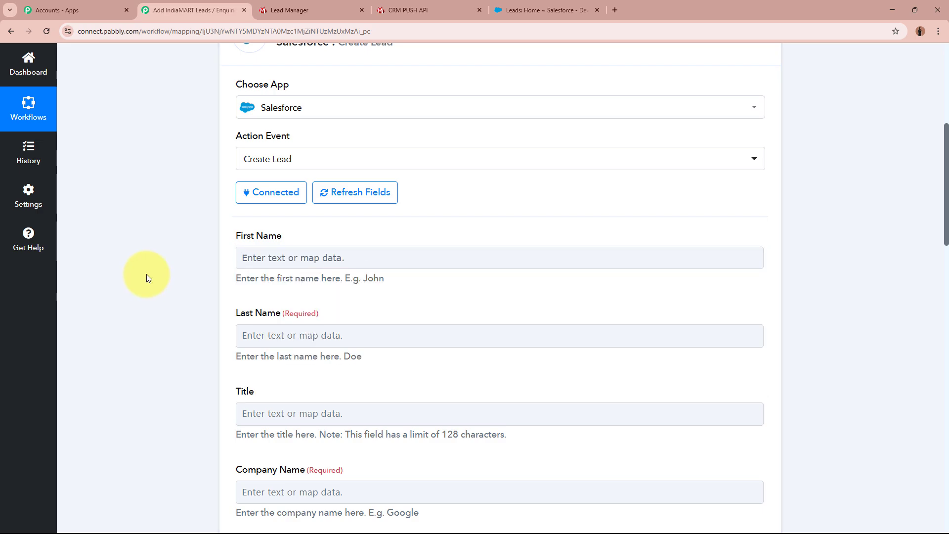
{"action": "scroll", "coordinate": [147, 274], "scroll_direction": "up", "scroll_amount": 5}
{"action": "scroll", "coordinate": [392, 262], "scroll_direction": "down", "scroll_amount": 7}
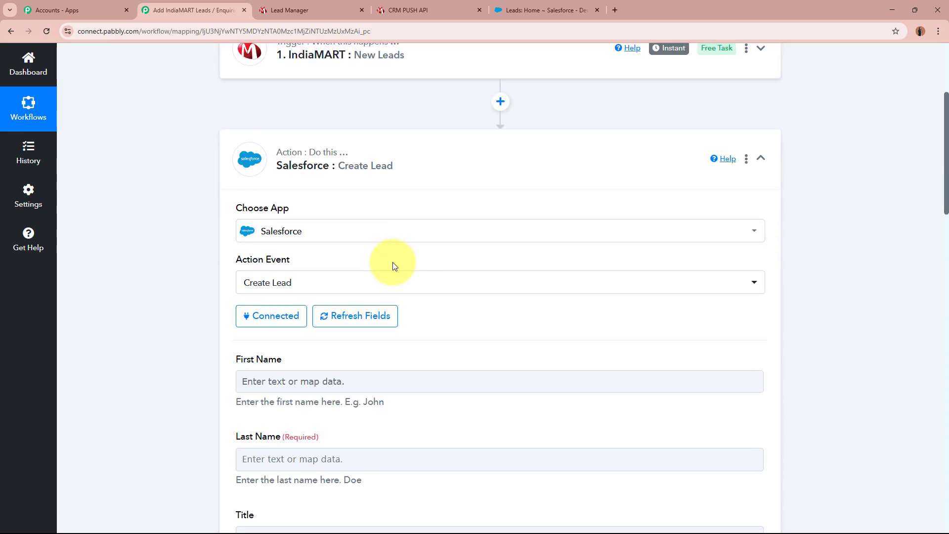
Map the lead's First Name to RESPONSE SENDER NAME from the IndiaMART New Leads trigger.
{"action": "left_click", "coordinate": [311, 232]}
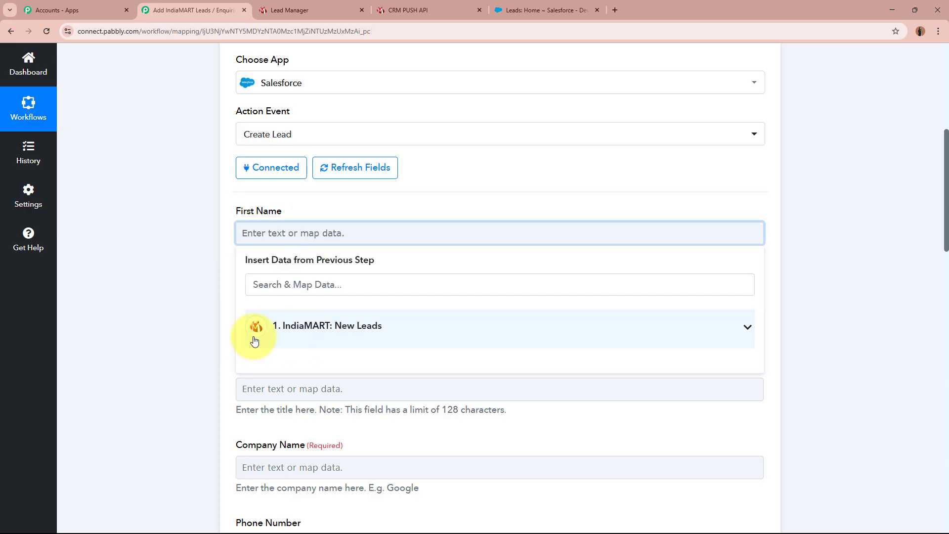
{"action": "left_click", "coordinate": [383, 327]}
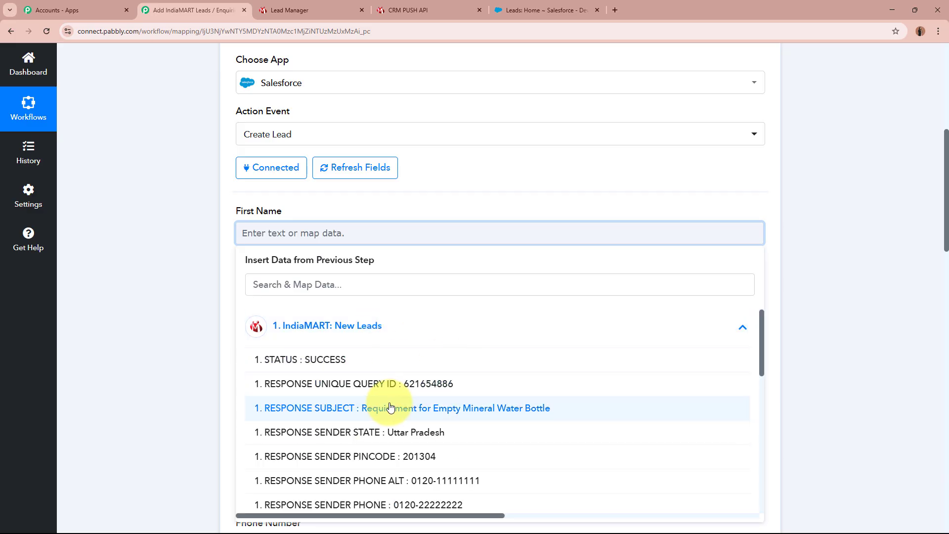
{"action": "scroll", "coordinate": [390, 381], "scroll_direction": "down", "scroll_amount": 1}
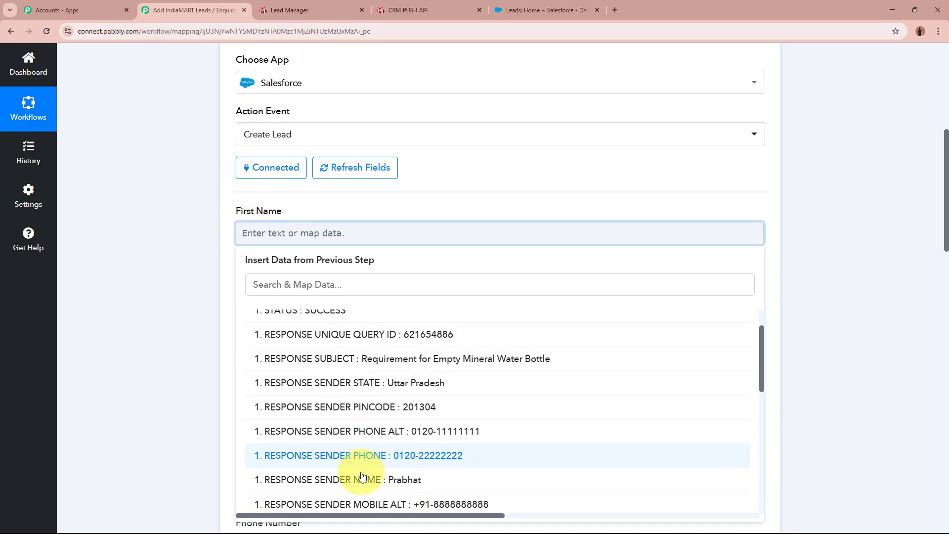
{"action": "left_click", "coordinate": [406, 479]}
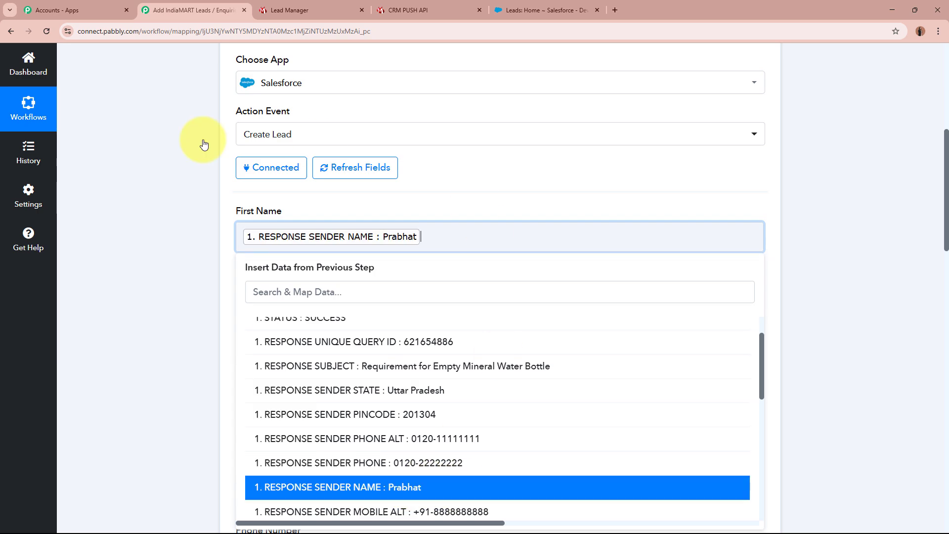
{"action": "left_click", "coordinate": [114, 296]}
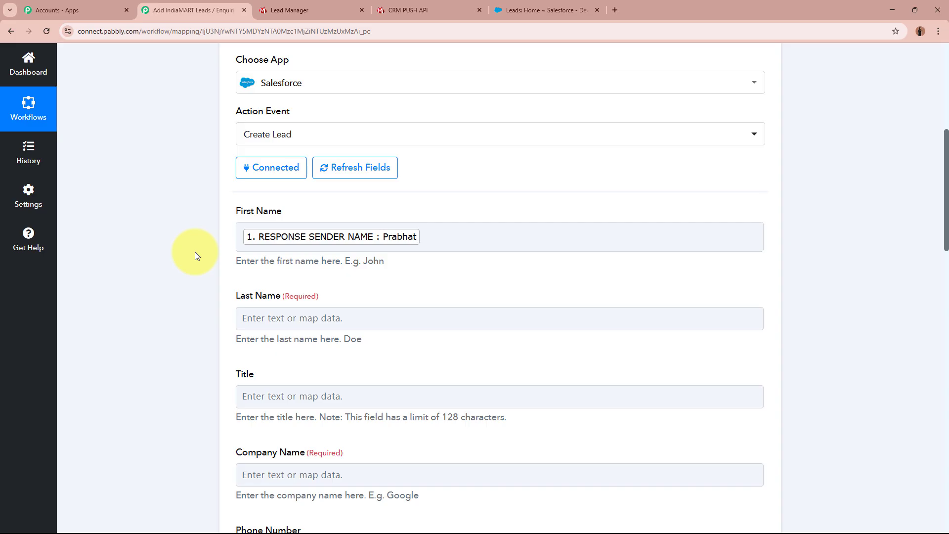
{"action": "scroll", "coordinate": [194, 251], "scroll_direction": "up", "scroll_amount": 7}
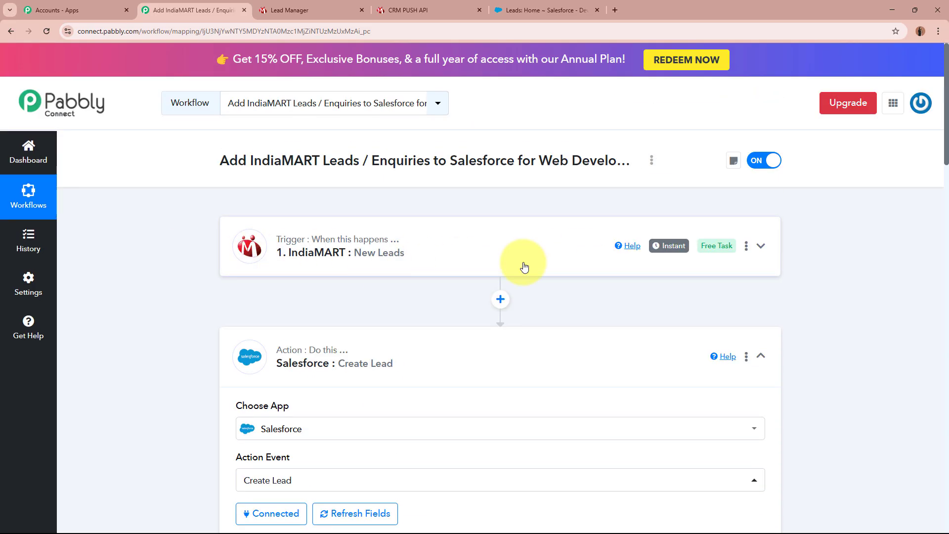
{"action": "scroll", "coordinate": [525, 266], "scroll_direction": "down", "scroll_amount": 7}
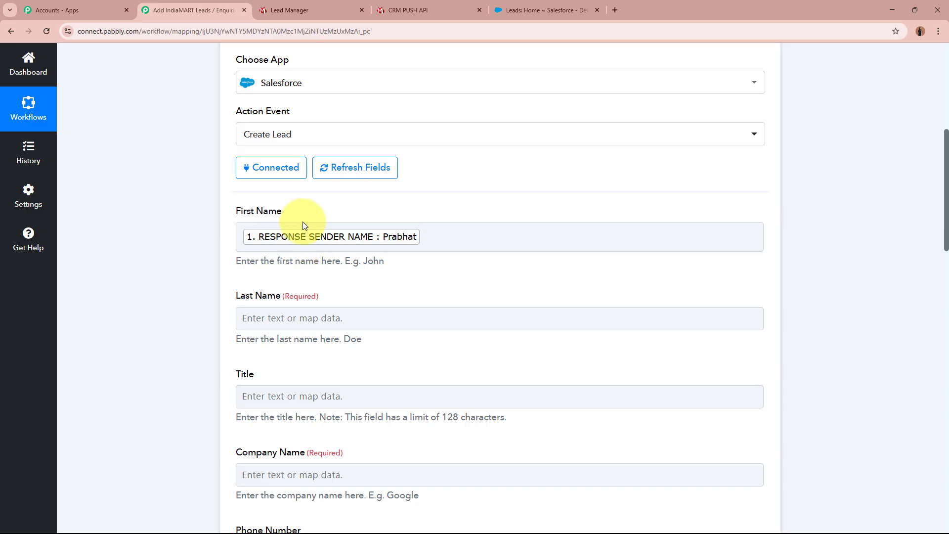
{"action": "left_click", "coordinate": [320, 241]}
{"action": "scroll", "coordinate": [176, 252], "scroll_direction": "down", "scroll_amount": 1}
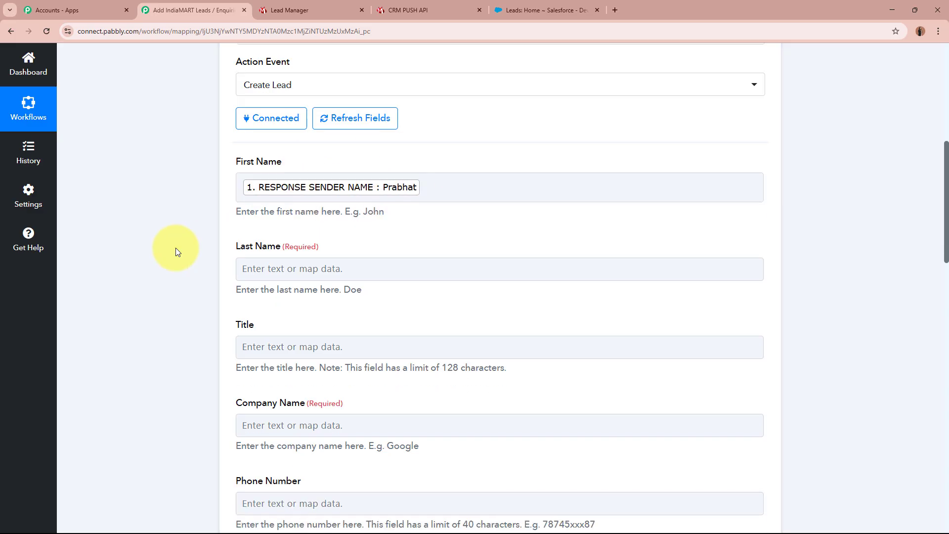
Map the lead's required Last Name to RESPONSE SENDER NAME from the IndiaMART New Leads trigger.
{"action": "left_click", "coordinate": [330, 273]}
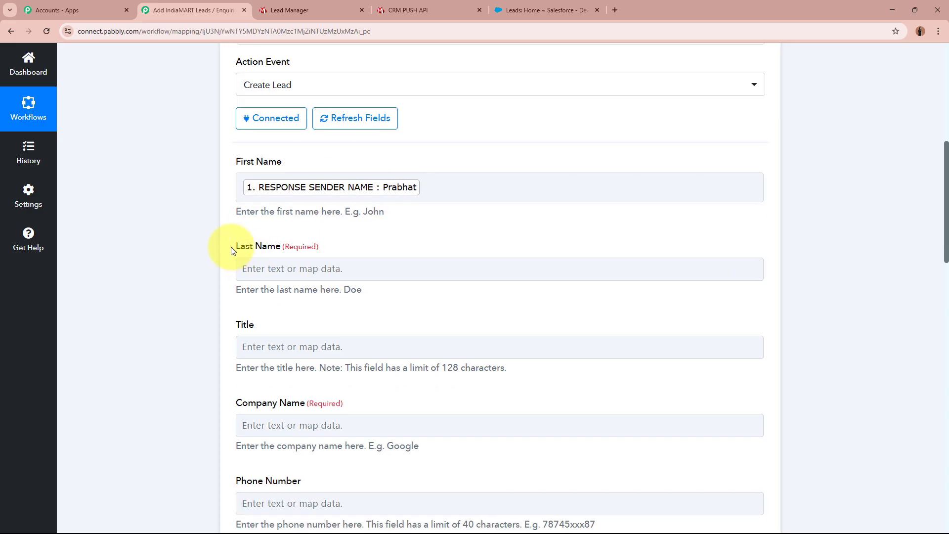
{"action": "left_click_drag", "start_coordinate": [234, 248], "coordinate": [294, 247]}
{"action": "left_click", "coordinate": [291, 246]}
{"action": "left_click", "coordinate": [356, 271]}
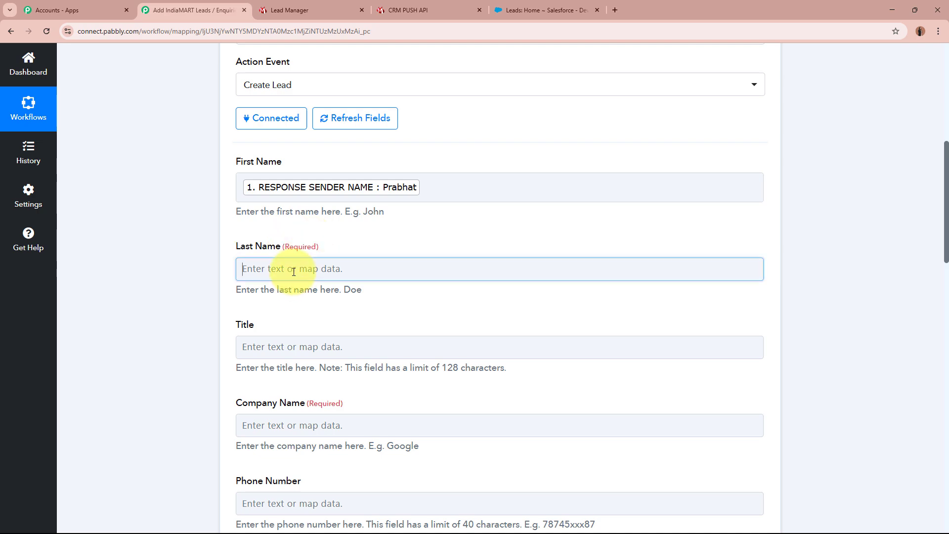
{"action": "scroll", "coordinate": [189, 266], "scroll_direction": "down", "scroll_amount": 2}
{"action": "left_click", "coordinate": [378, 271]}
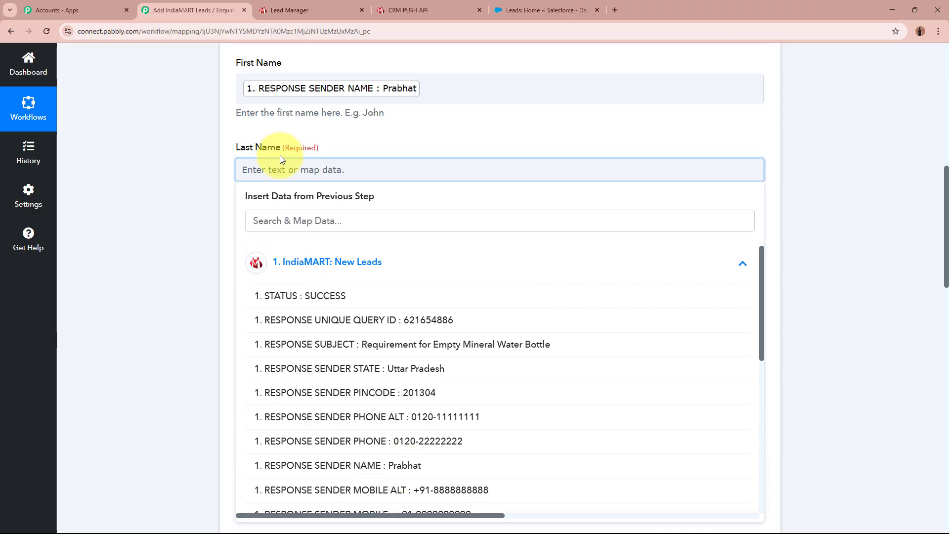
{"action": "left_click", "coordinate": [451, 466]}
{"action": "left_click", "coordinate": [128, 207]}
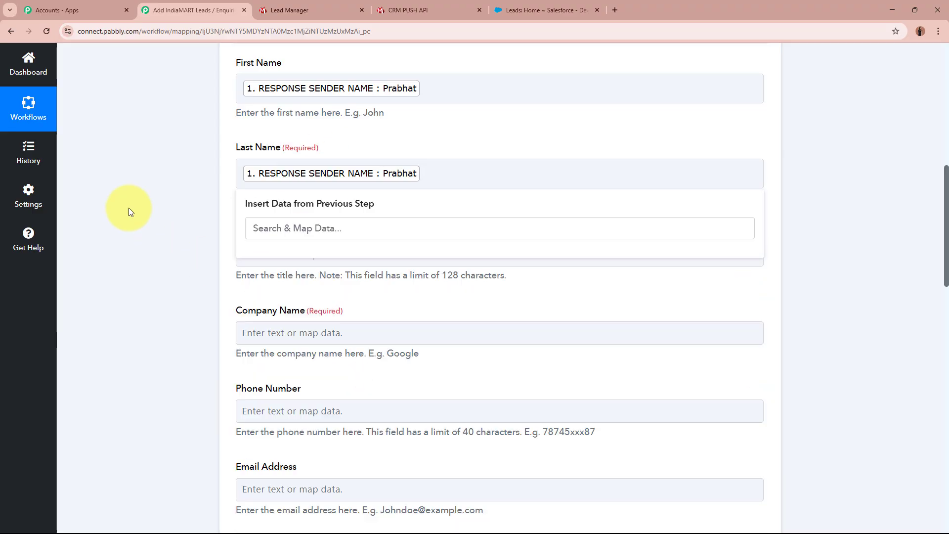
Enter "New Lead" as the lead's Title in the Create Lead action.
{"action": "scroll", "coordinate": [255, 198], "scroll_direction": "down", "scroll_amount": 1}
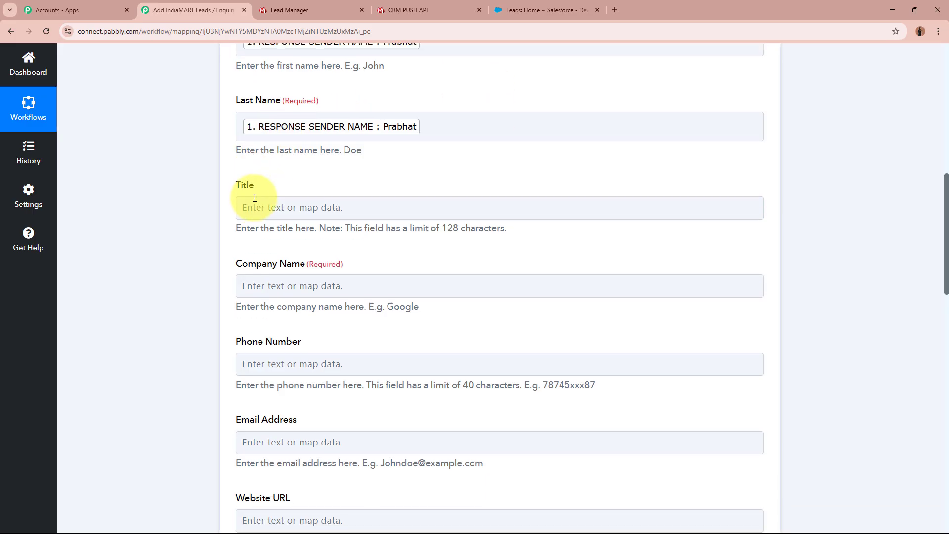
{"action": "left_click", "coordinate": [291, 205]}
{"action": "type", "text": "Ne"}
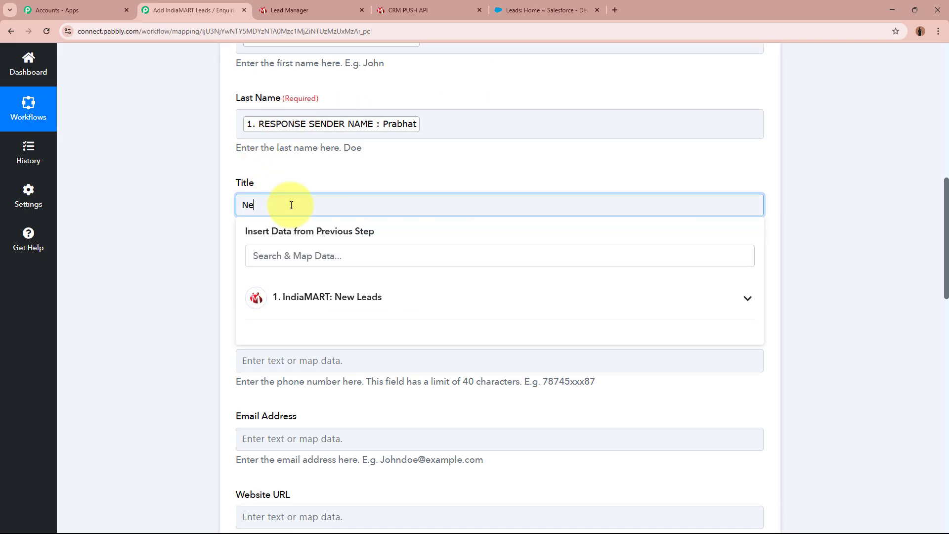
{"action": "type", "text": "w Lead"}
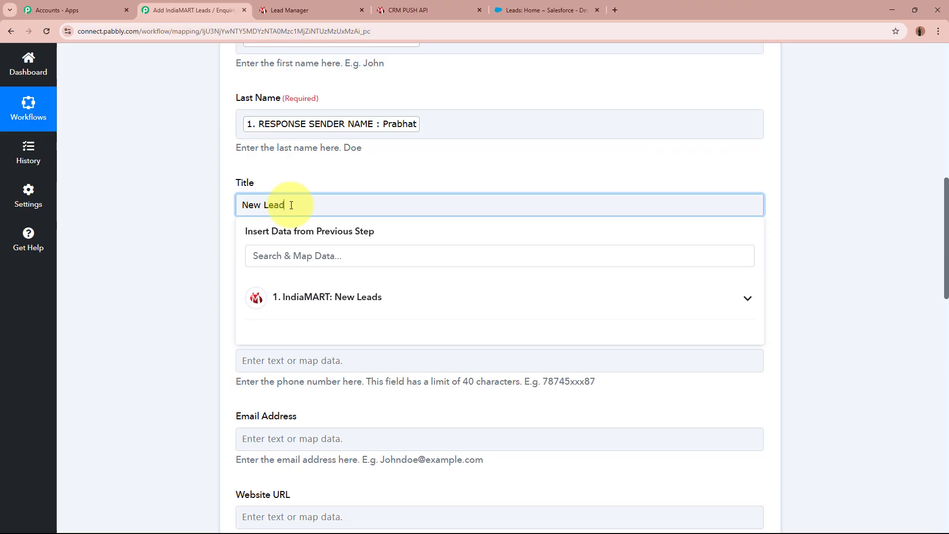
{"action": "left_click", "coordinate": [189, 221]}
Search the trigger data for "com" and map Company Name to RESPONSE SENDER COMPANY.
{"action": "scroll", "coordinate": [189, 221], "scroll_direction": "down", "scroll_amount": 1}
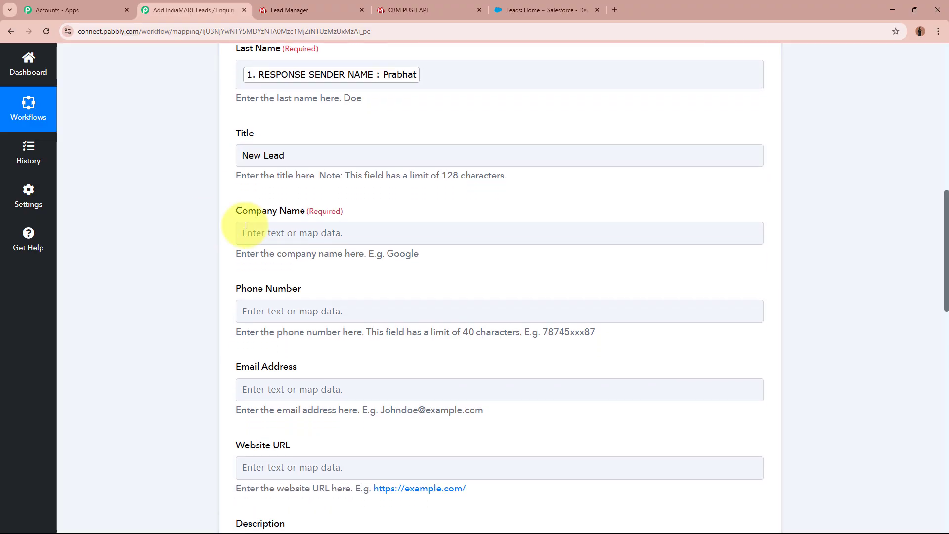
{"action": "left_click", "coordinate": [264, 232]}
{"action": "left_click", "coordinate": [314, 292]}
{"action": "type", "text": "com"}
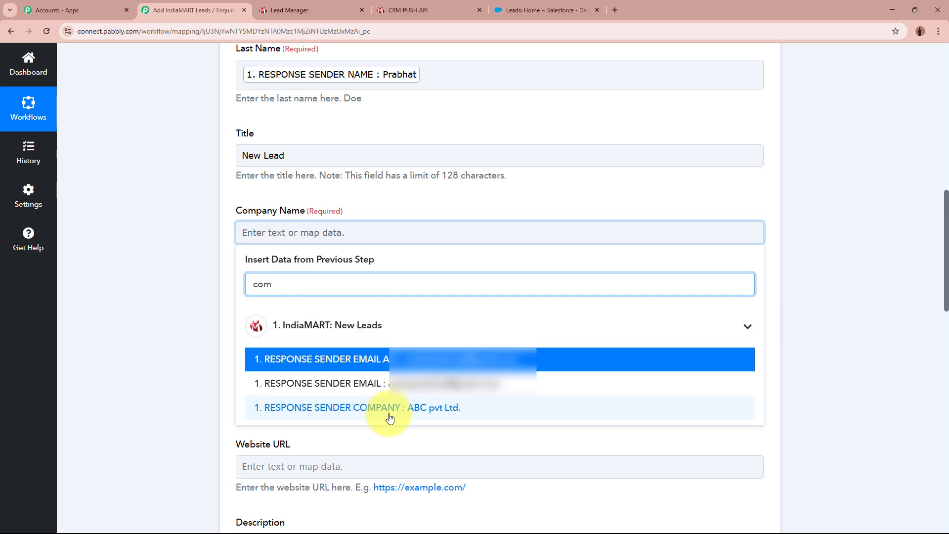
{"action": "left_click", "coordinate": [388, 408]}
{"action": "left_click", "coordinate": [157, 296]}
Search the trigger data for "+" and map Phone Number to RESPONSE SENDER MOBILE.
{"action": "scroll", "coordinate": [156, 296], "scroll_direction": "down", "scroll_amount": 3}
{"action": "left_click", "coordinate": [304, 171]}
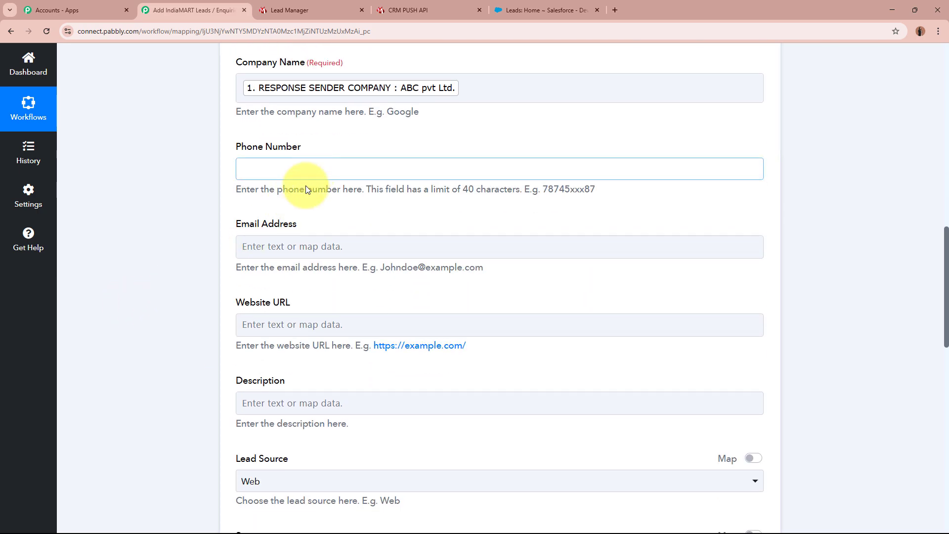
{"action": "type", "text": "+"}
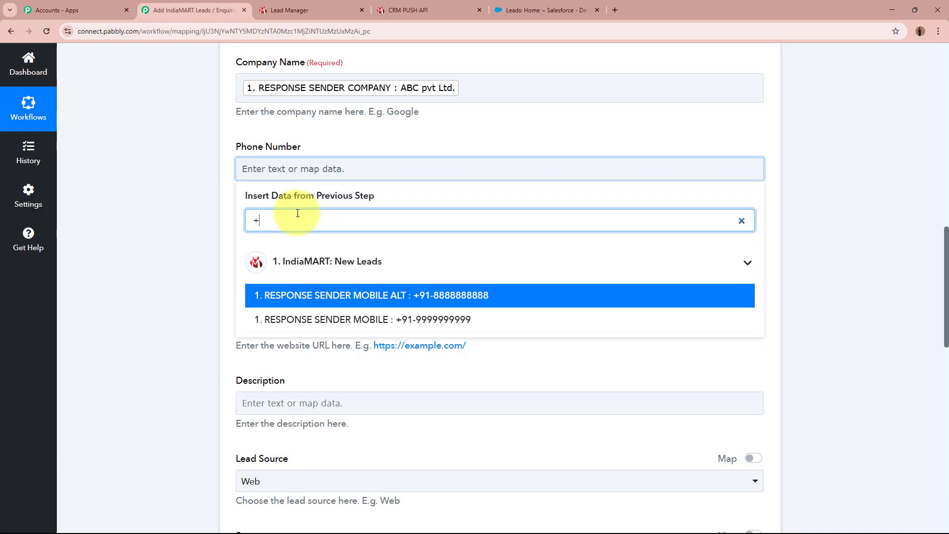
{"action": "left_click", "coordinate": [346, 319]}
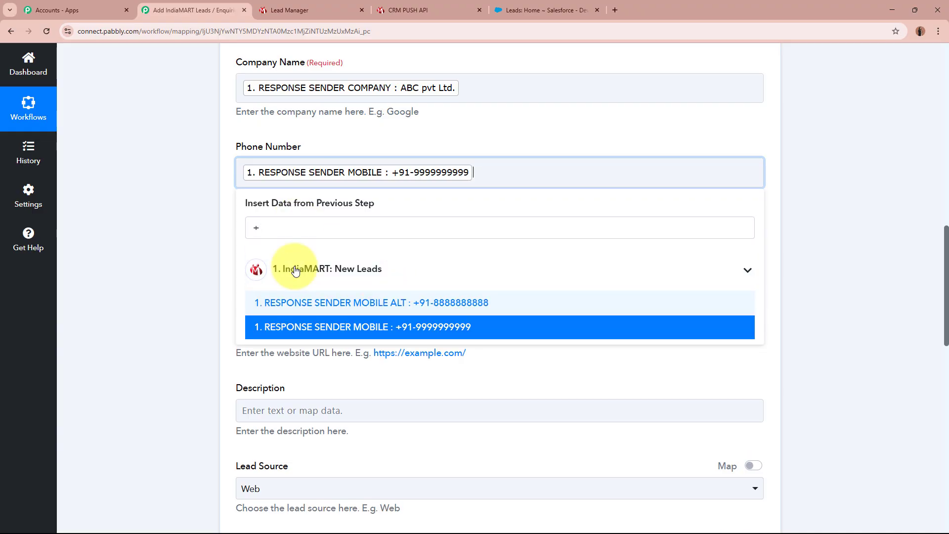
{"action": "left_click", "coordinate": [173, 225]}
Search the trigger data for "@" and map Email Address to RESPONSE SENDER EMAIL.
{"action": "scroll", "coordinate": [173, 225], "scroll_direction": "down", "scroll_amount": 1}
{"action": "left_click", "coordinate": [250, 205]}
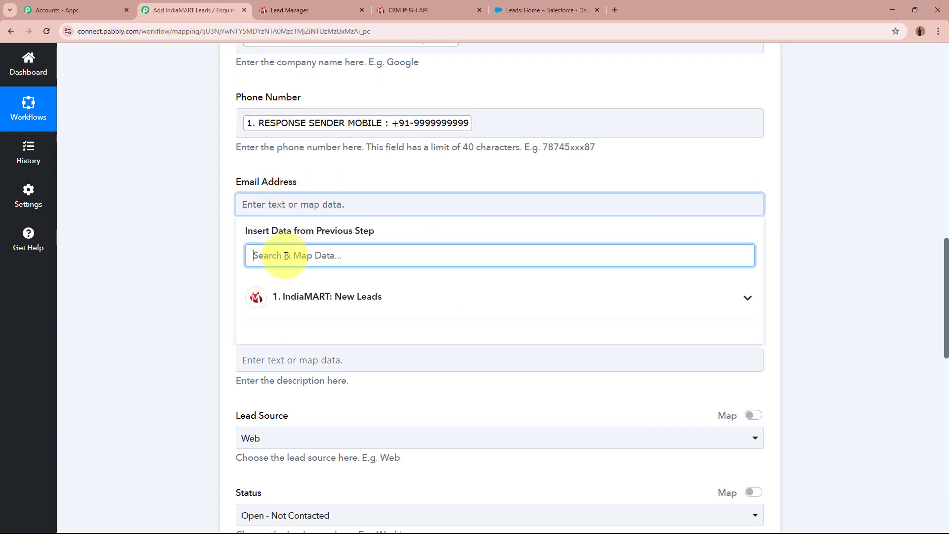
{"action": "type", "text": "@"}
{"action": "left_click", "coordinate": [396, 355]}
{"action": "left_click", "coordinate": [177, 267]}
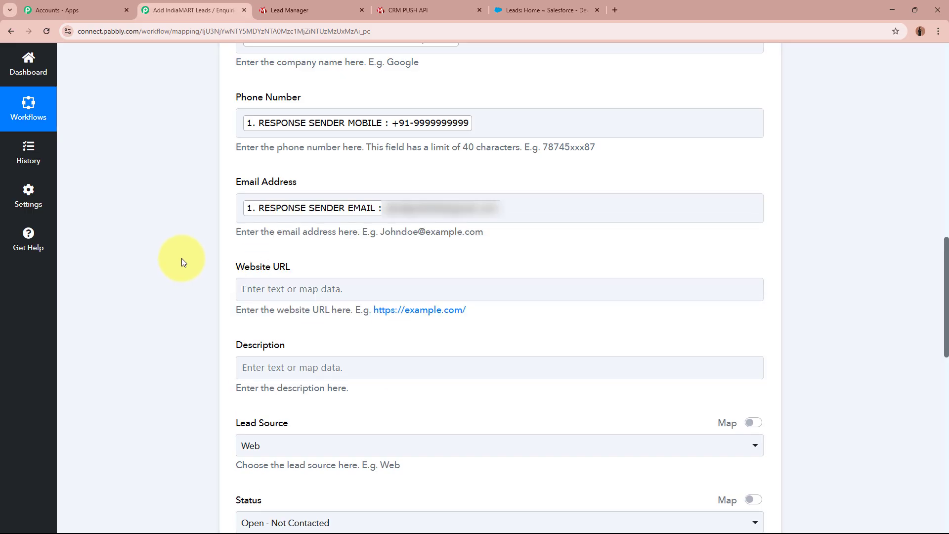
Leave Website URL empty and map the lead's Description to RESPONSE QUERY MESSAGE from the trigger data.
{"action": "scroll", "coordinate": [182, 258], "scroll_direction": "down", "scroll_amount": 4}
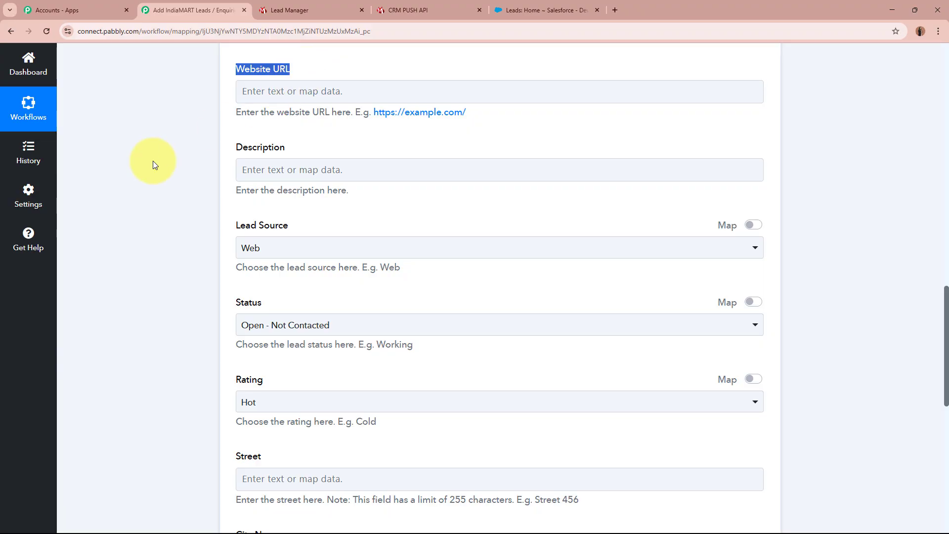
{"action": "left_click", "coordinate": [262, 170]}
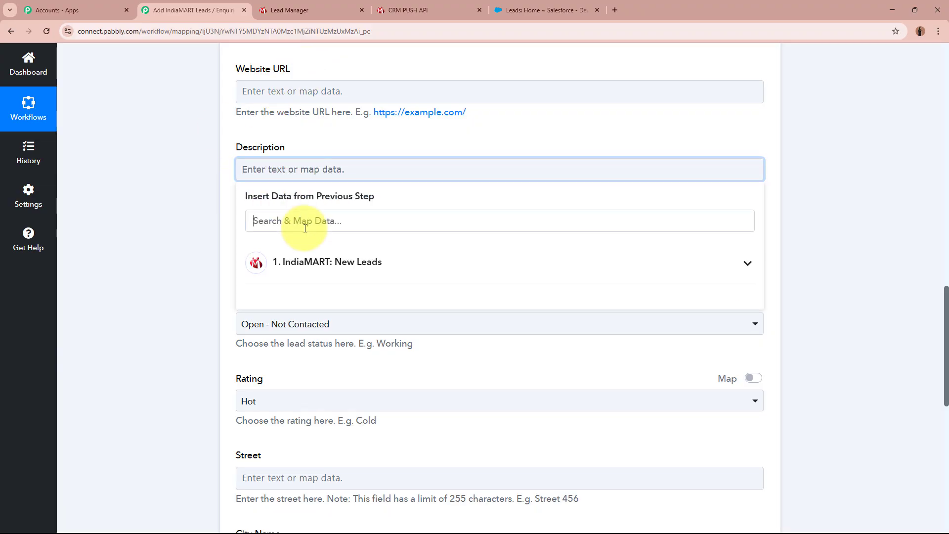
{"action": "left_click", "coordinate": [305, 227]}
{"action": "type", "text": "mess"}
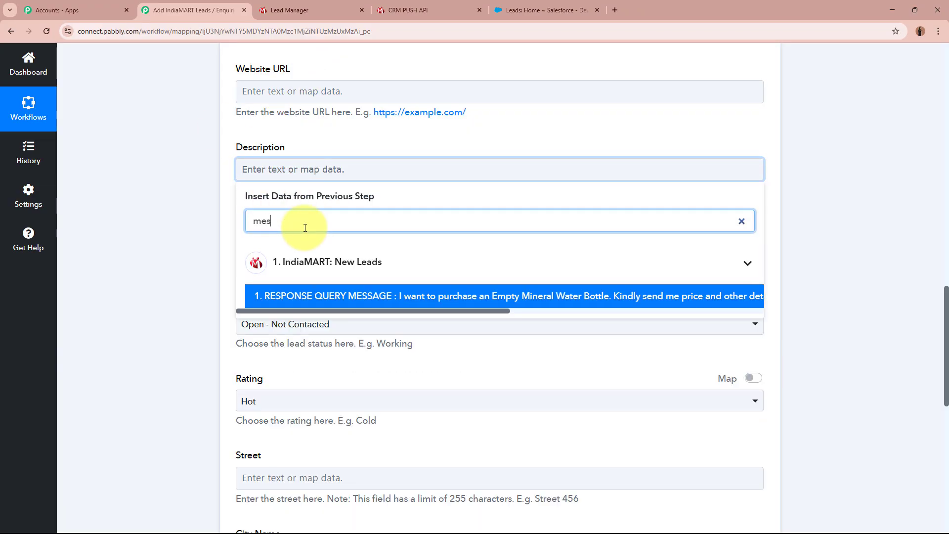
{"action": "left_click", "coordinate": [357, 297]}
{"action": "left_click", "coordinate": [186, 249]}
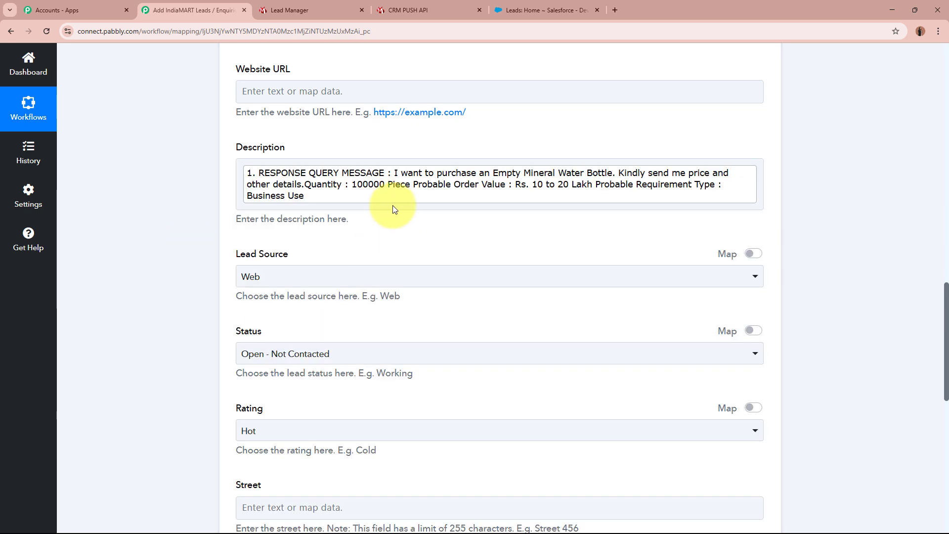
{"action": "left_click", "coordinate": [219, 242]}
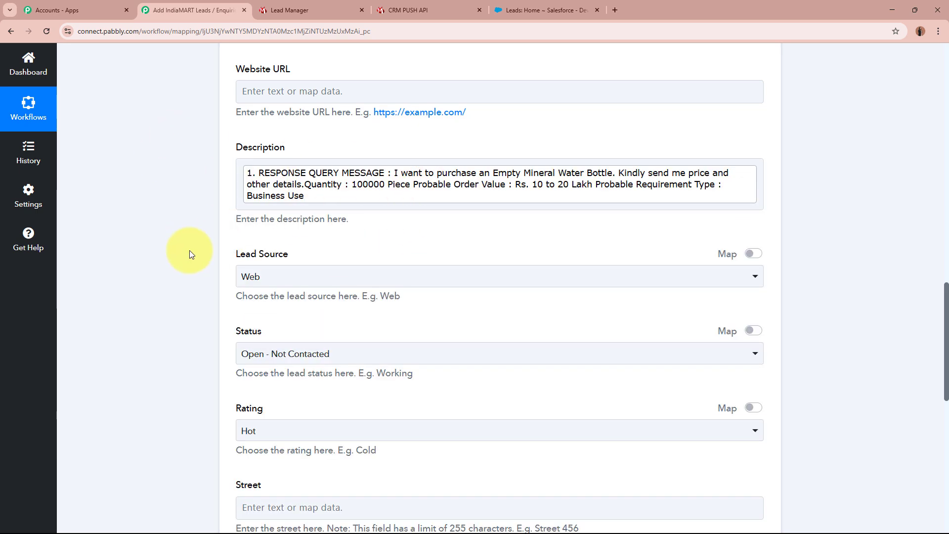
Enable mapping for Lead Source and enter "IndiaMART Lead" as its custom value.
{"action": "scroll", "coordinate": [188, 250], "scroll_direction": "down", "scroll_amount": 1}
{"action": "left_click_drag", "start_coordinate": [238, 205], "coordinate": [293, 204]}
{"action": "left_click", "coordinate": [206, 239]}
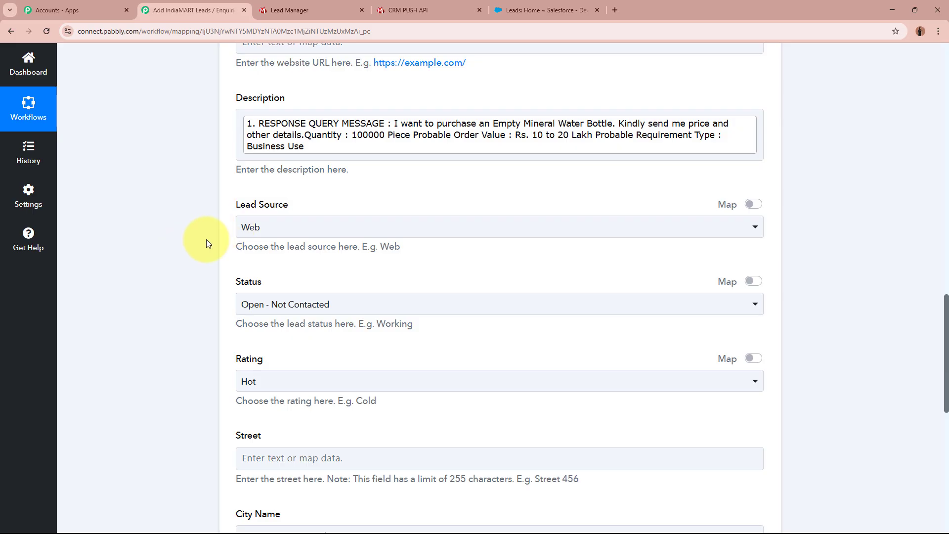
{"action": "left_click", "coordinate": [307, 229]}
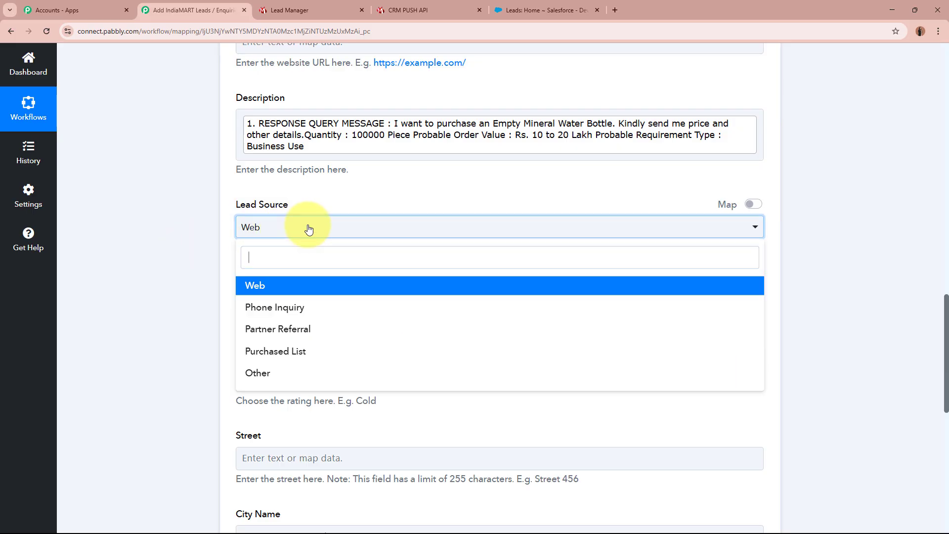
{"action": "left_click", "coordinate": [175, 310]}
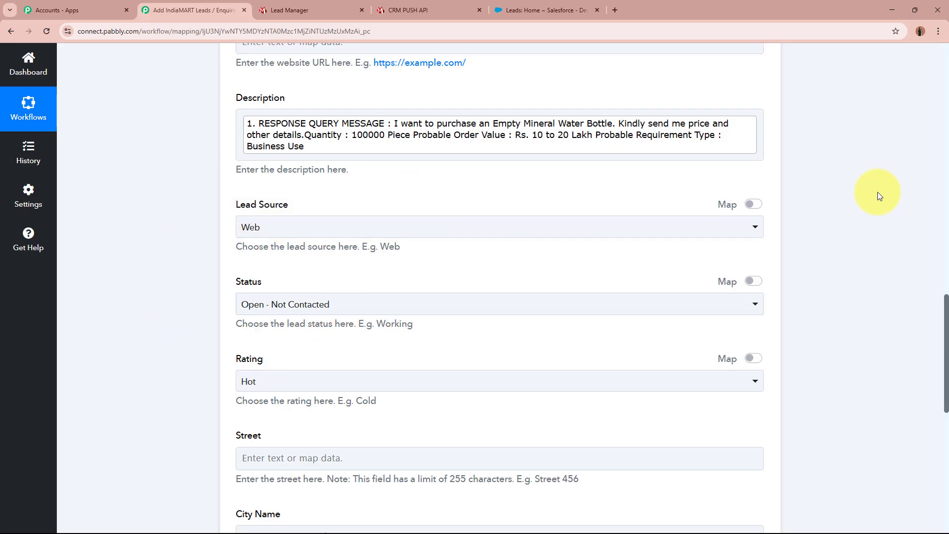
{"action": "left_click", "coordinate": [753, 204]}
{"action": "left_click", "coordinate": [511, 223]}
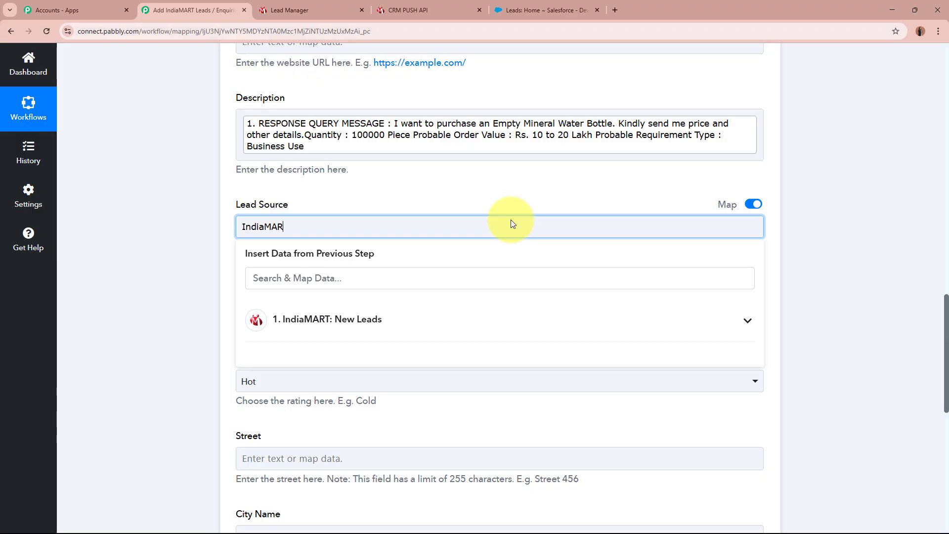
{"action": "left_click", "coordinate": [129, 246]}
Search the trigger data for "add" and map the lead's Street to RESPONSE SENDER ADDRESS.
{"action": "scroll", "coordinate": [195, 254], "scroll_direction": "down", "scroll_amount": 2}
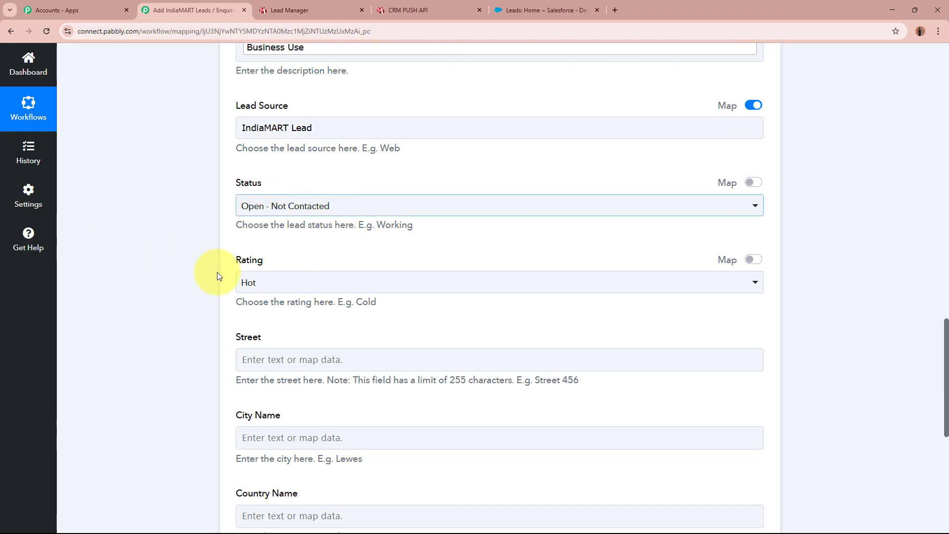
{"action": "scroll", "coordinate": [194, 290], "scroll_direction": "down", "scroll_amount": 1}
{"action": "scroll", "coordinate": [329, 257], "scroll_direction": "down", "scroll_amount": 2}
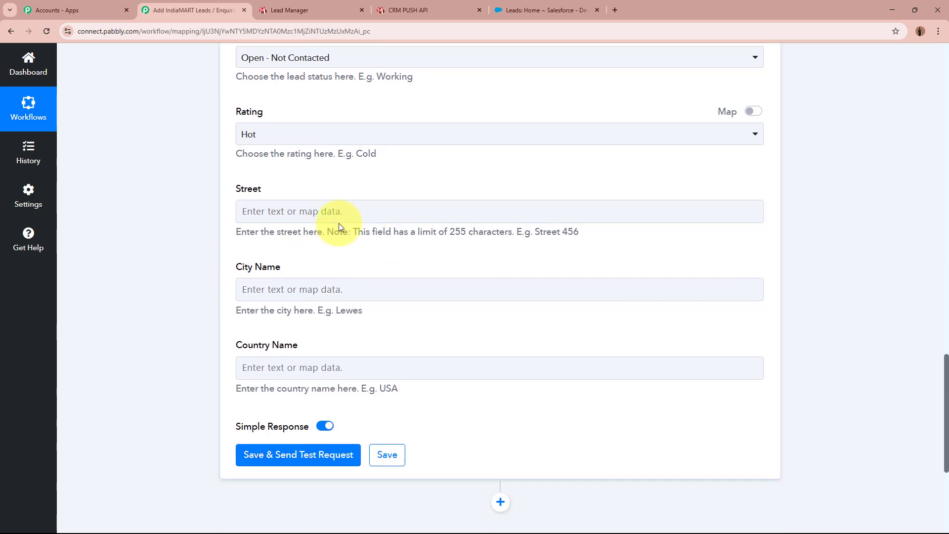
{"action": "left_click", "coordinate": [339, 217]}
{"action": "type", "text": "add"}
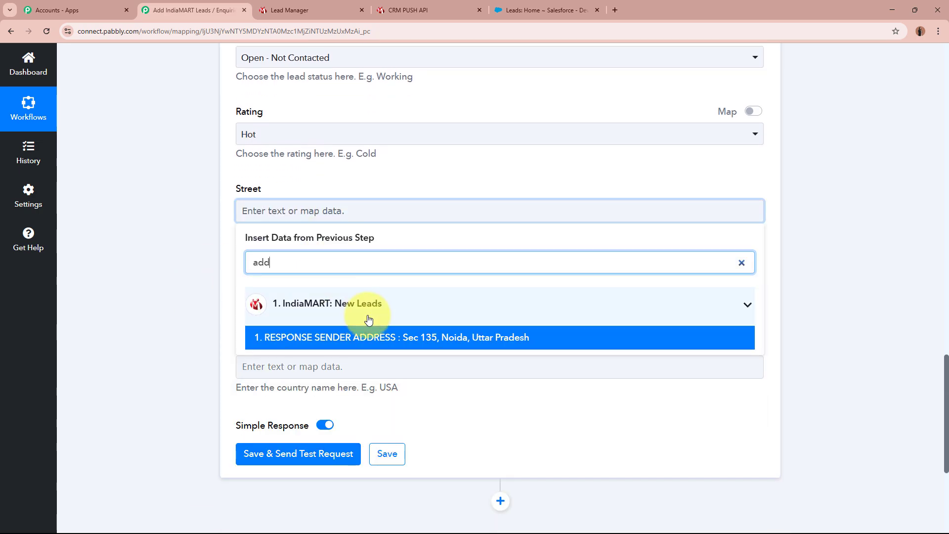
{"action": "left_click", "coordinate": [369, 334]}
Search the trigger data for "city" and map City Name to RESPONSE SENDER CITY.
{"action": "scroll", "coordinate": [153, 275], "scroll_direction": "down", "scroll_amount": 1}
{"action": "left_click", "coordinate": [297, 247]}
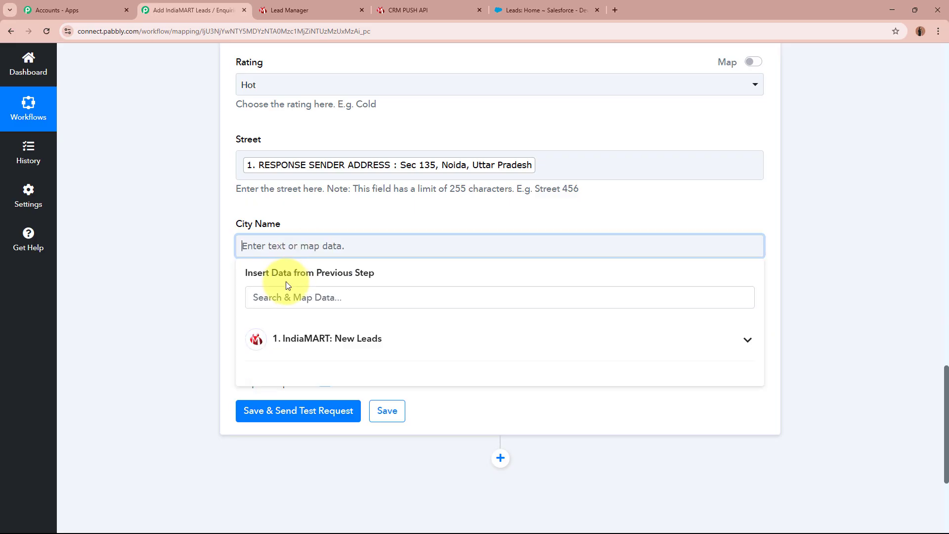
{"action": "left_click", "coordinate": [287, 294]}
{"action": "type", "text": "city"}
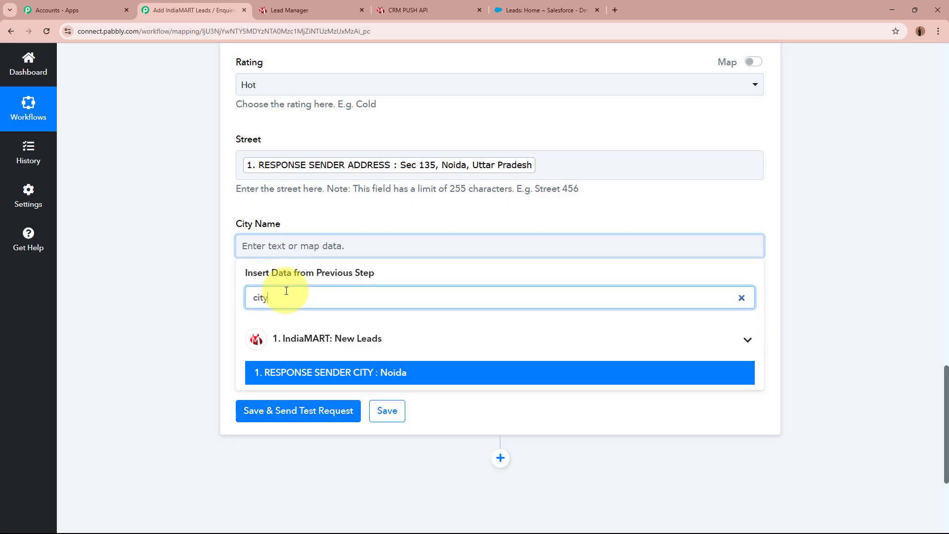
{"action": "left_click", "coordinate": [424, 373]}
Search the trigger data for "cou" and map Country Name to RESPONSE SENDER COUNTRY ISO.
{"action": "left_click", "coordinate": [334, 330]}
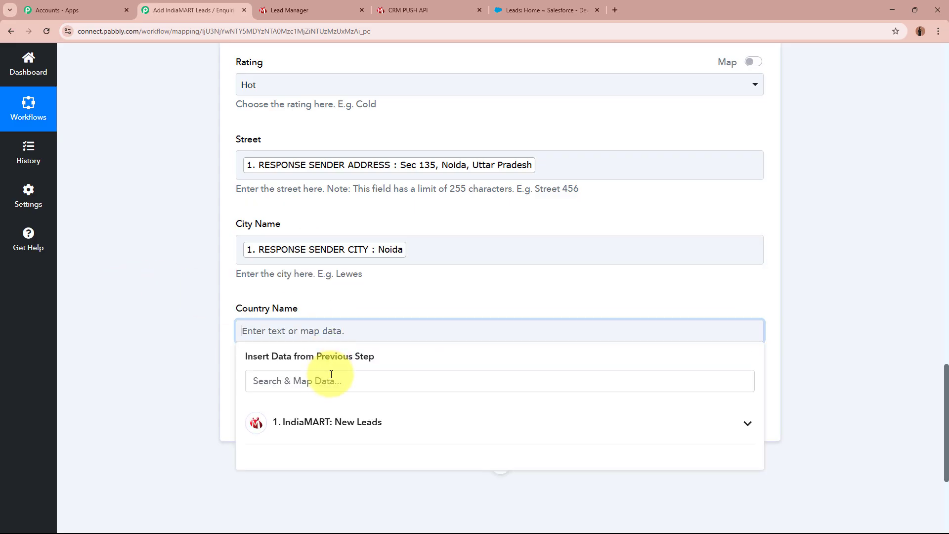
{"action": "left_click", "coordinate": [334, 384]}
{"action": "type", "text": "ci"}
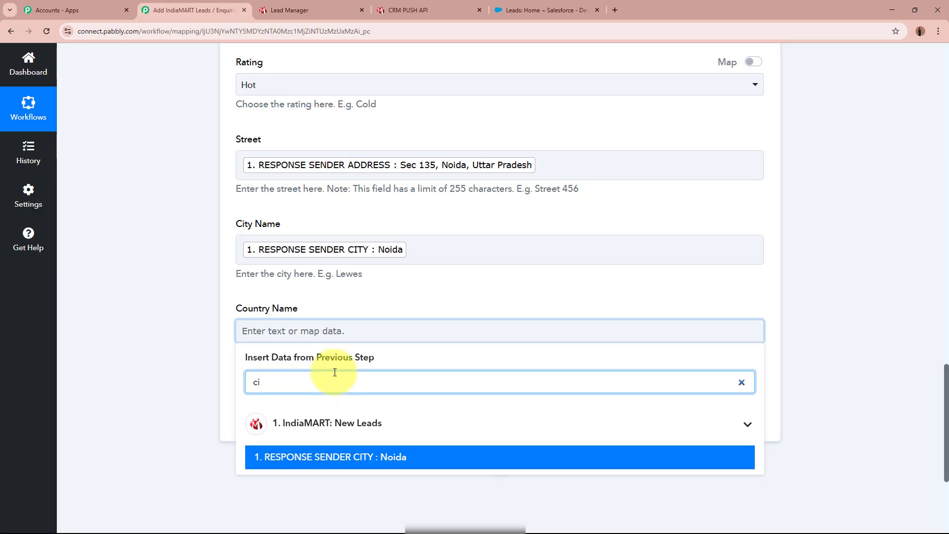
{"action": "key", "text": "BackSpace"}
{"action": "type", "text": "ou"}
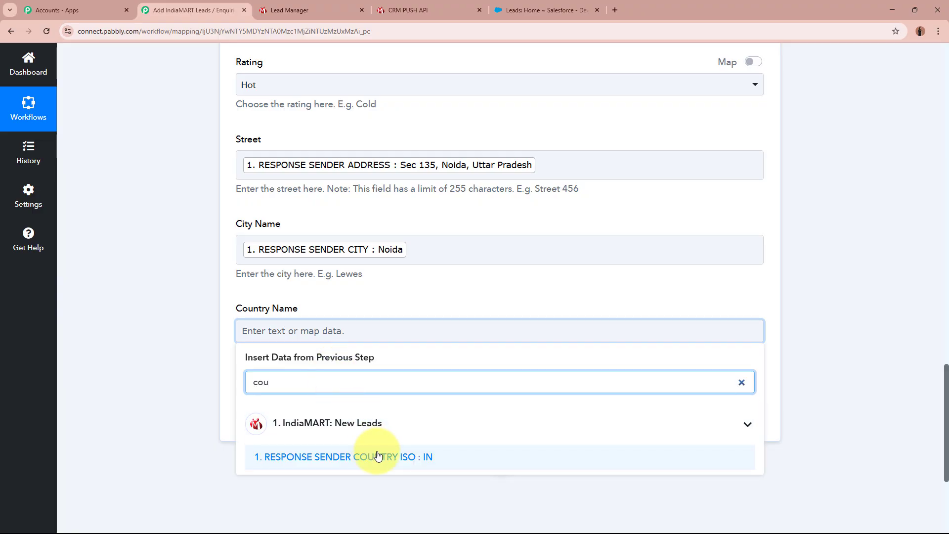
{"action": "left_click", "coordinate": [377, 455]}
{"action": "left_click", "coordinate": [129, 325]}
{"action": "scroll", "coordinate": [128, 319], "scroll_direction": "up", "scroll_amount": 3}
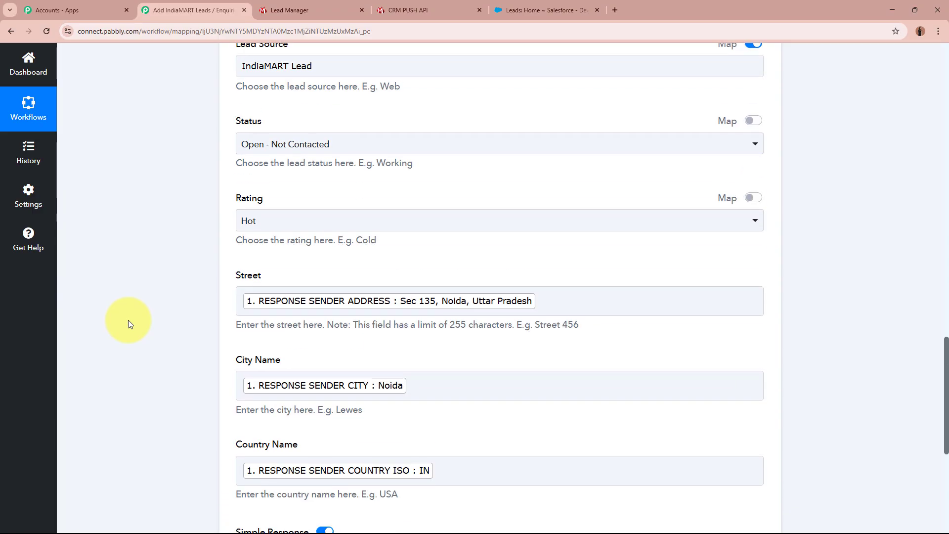
Save the Create Lead action, send a test request, and check the Id and Success values in the response.
{"action": "scroll", "coordinate": [130, 318], "scroll_direction": "down", "scroll_amount": 6}
{"action": "left_click", "coordinate": [316, 206]}
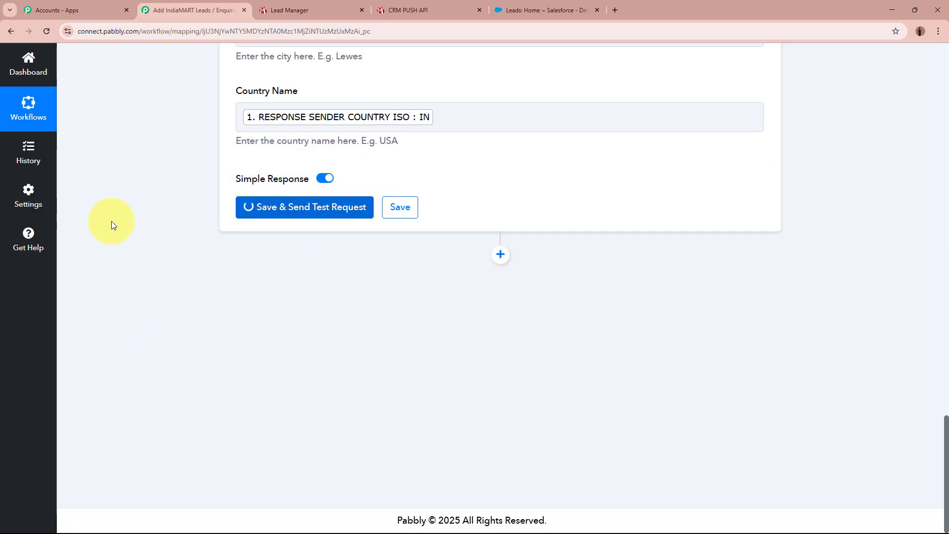
{"action": "scroll", "coordinate": [316, 187], "scroll_direction": "down", "scroll_amount": 1}
{"action": "left_click", "coordinate": [277, 203]}
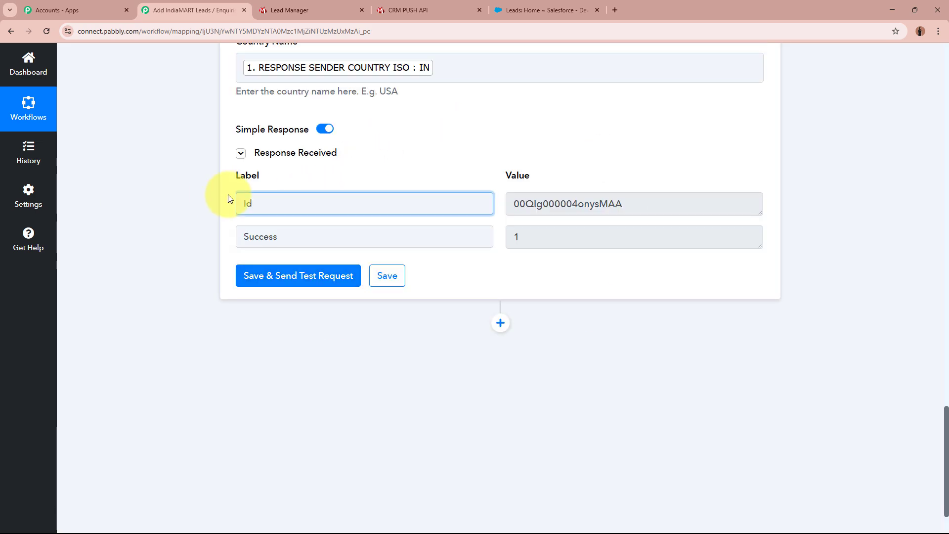
{"action": "left_click", "coordinate": [608, 204]}
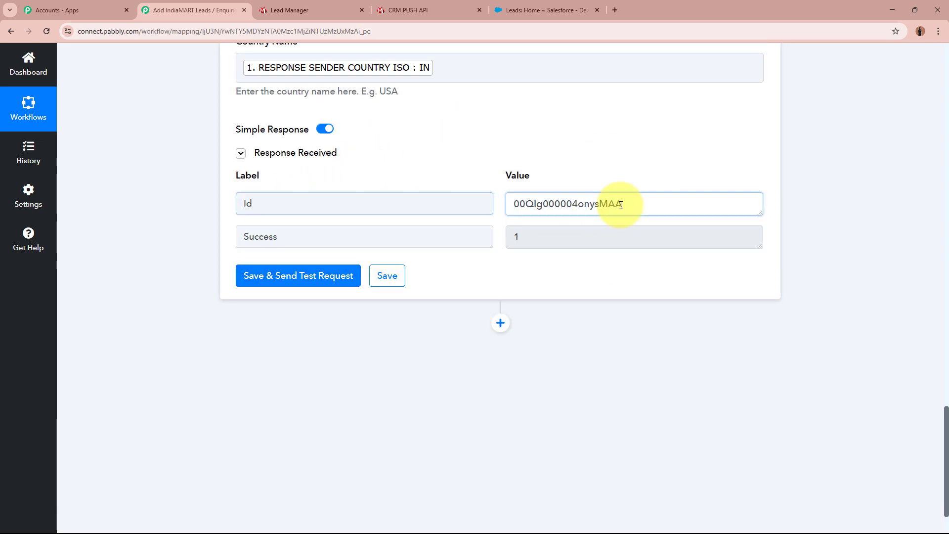
{"action": "left_click", "coordinate": [119, 250]}
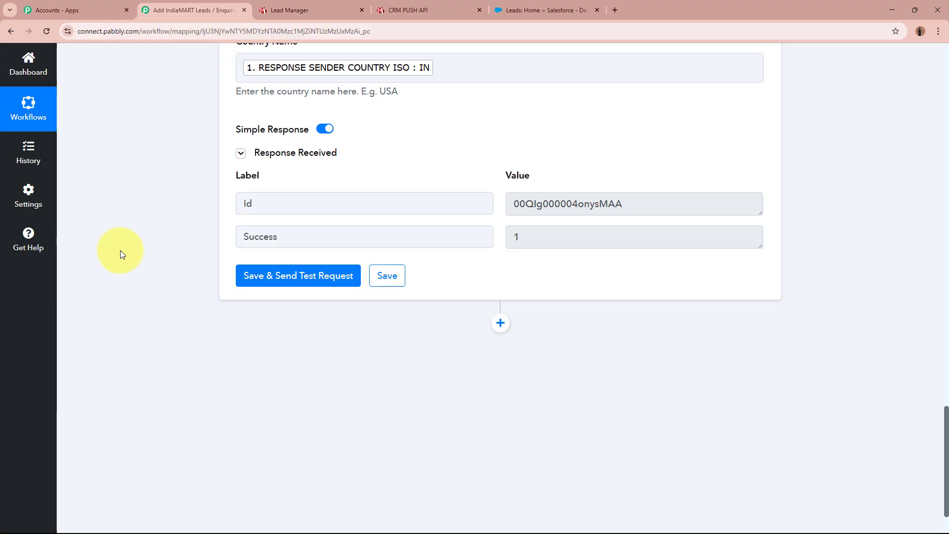
Switch to Salesforce and open the lead record created by the test request from the recent items.
{"action": "left_click", "coordinate": [547, 9]}
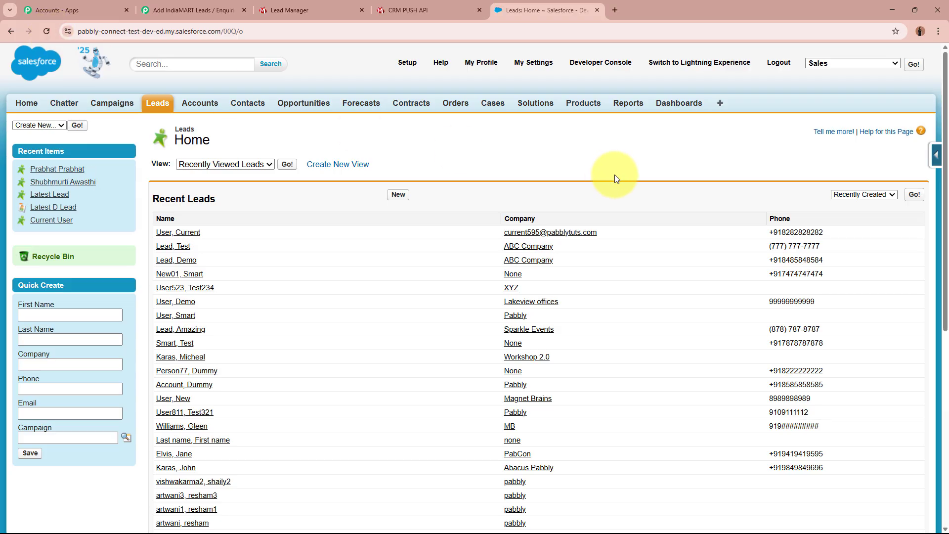
{"action": "left_click", "coordinate": [47, 171]}
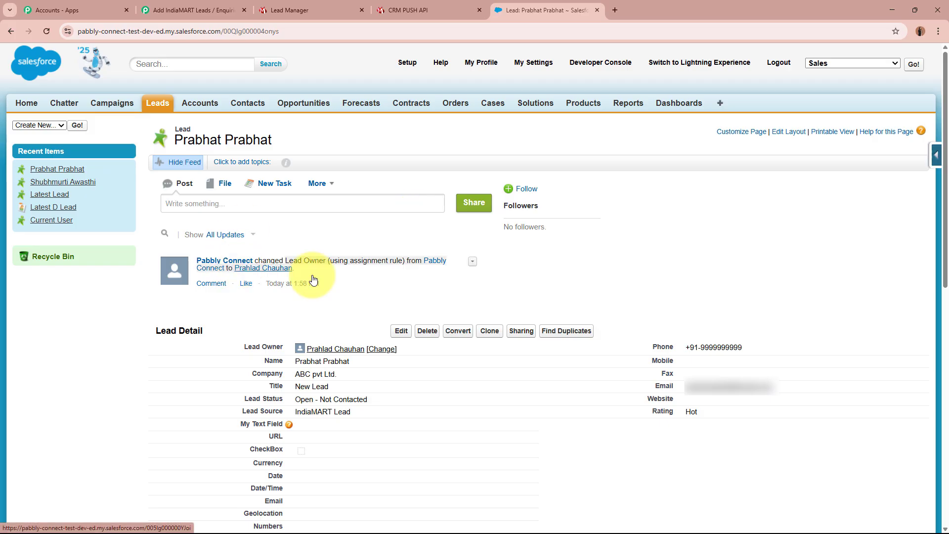
{"action": "scroll", "coordinate": [709, 255], "scroll_direction": "down", "scroll_amount": 3}
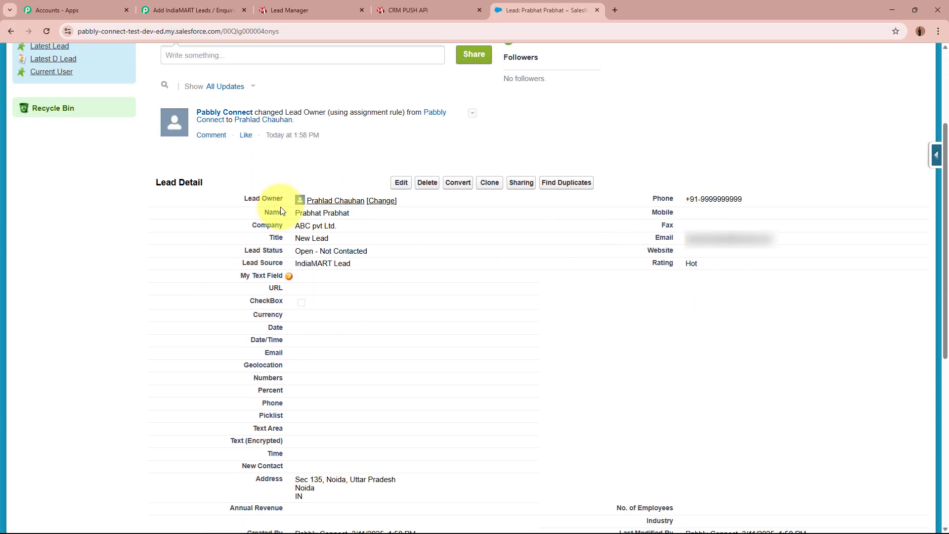
Check the new lead's name, company, title, status, source, phone, email and rating against the mapped values.
{"action": "left_click_drag", "start_coordinate": [295, 218], "coordinate": [351, 218]}
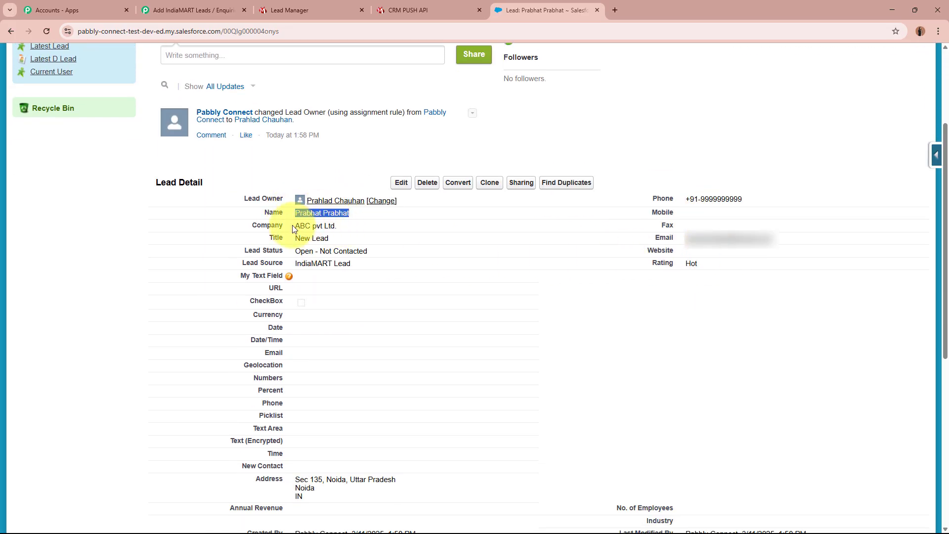
{"action": "left_click_drag", "start_coordinate": [292, 226], "coordinate": [352, 230]}
{"action": "left_click_drag", "start_coordinate": [295, 238], "coordinate": [394, 252]}
{"action": "left_click_drag", "start_coordinate": [295, 263], "coordinate": [365, 267]}
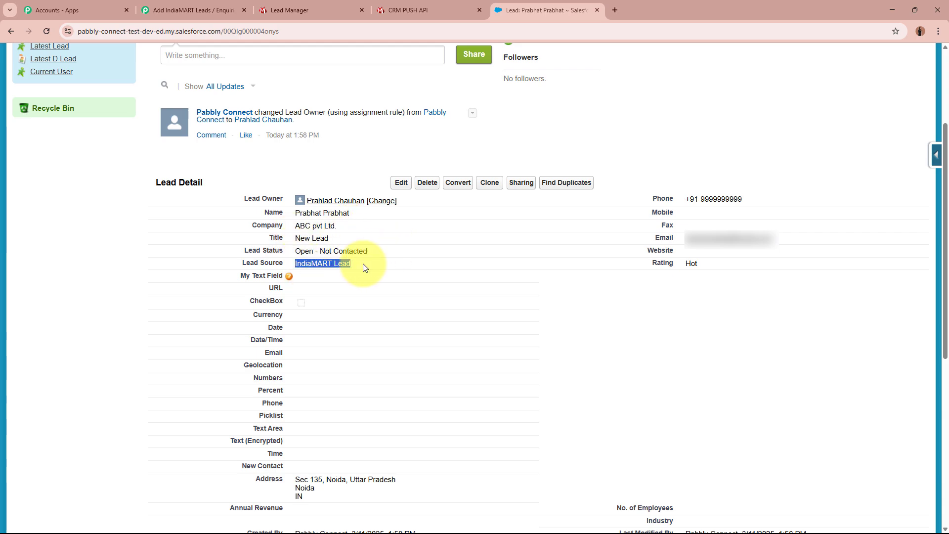
{"action": "left_click_drag", "start_coordinate": [686, 199], "coordinate": [744, 199]}
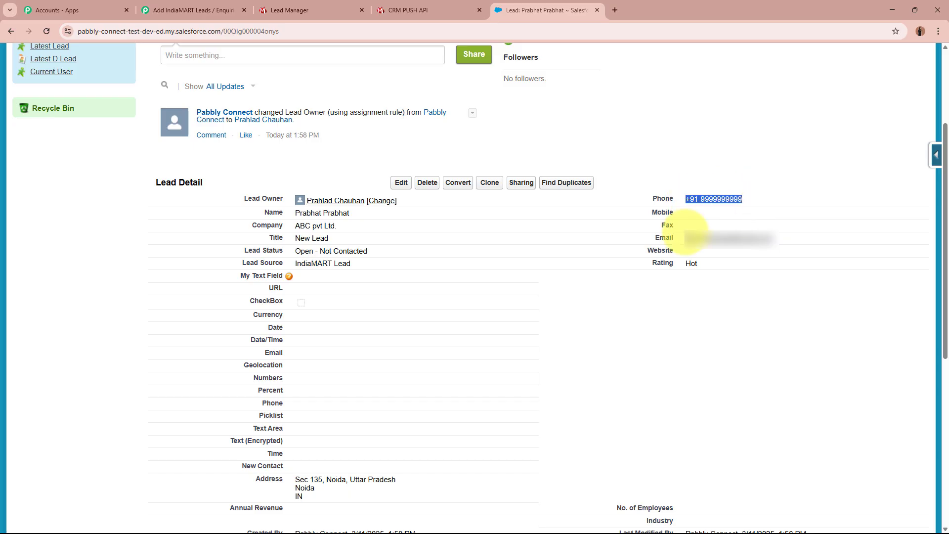
{"action": "left_click_drag", "start_coordinate": [686, 238], "coordinate": [801, 238]}
{"action": "left_click_drag", "start_coordinate": [686, 263], "coordinate": [721, 265]}
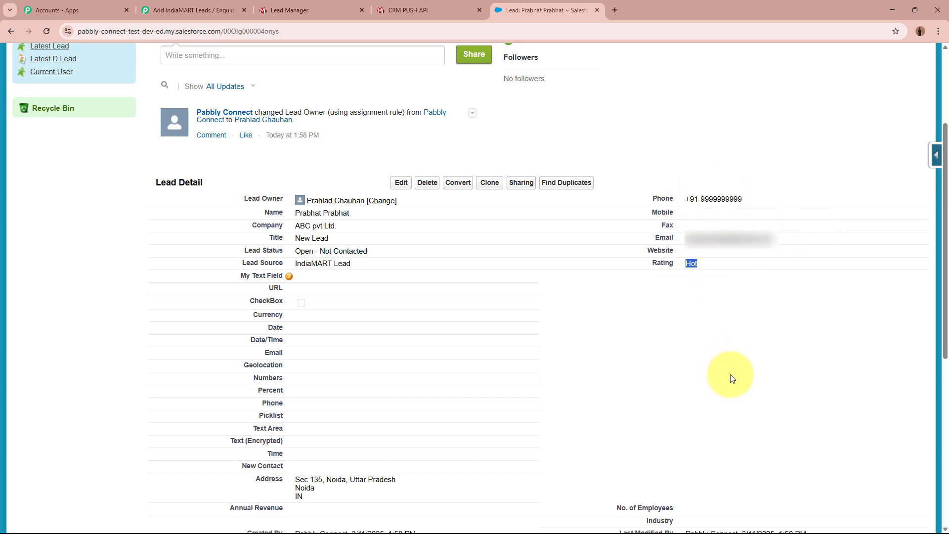
Check the address and description of the new Salesforce lead against the mapped IndiaMART enquiry data.
{"action": "scroll", "coordinate": [731, 375], "scroll_direction": "down", "scroll_amount": 6}
{"action": "left_click_drag", "start_coordinate": [295, 186], "coordinate": [398, 187]}
{"action": "left_click", "coordinate": [322, 199]}
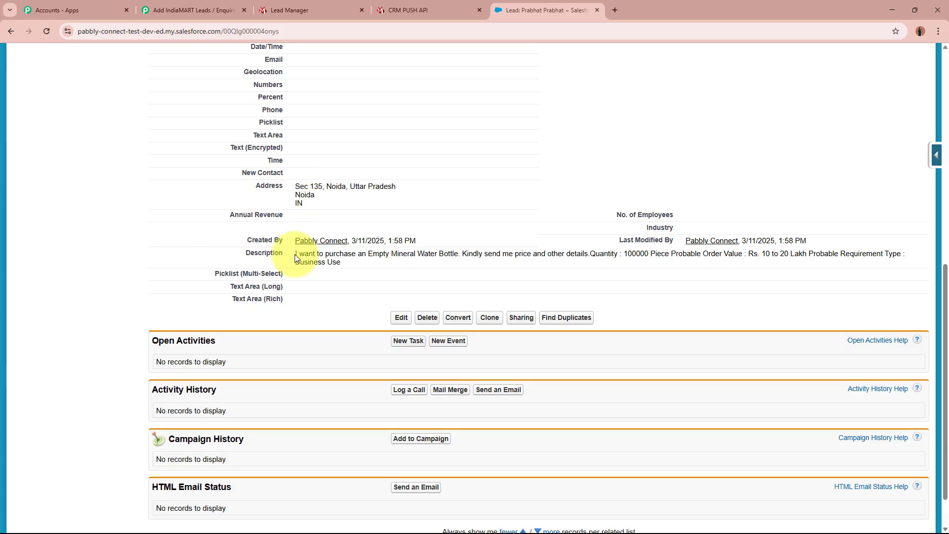
{"action": "left_click_drag", "start_coordinate": [295, 254], "coordinate": [387, 263]}
{"action": "left_click", "coordinate": [387, 263]}
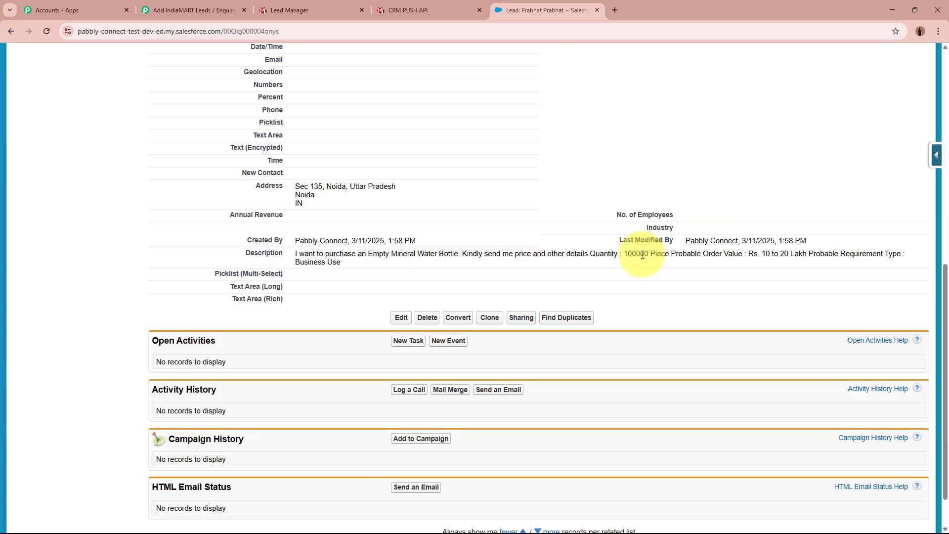
Return to the Pabbly Connect workflow, collapse its Salesforce Create Lead step, and revisit the IndiaMART Lead Manager.
{"action": "left_click", "coordinate": [279, 10]}
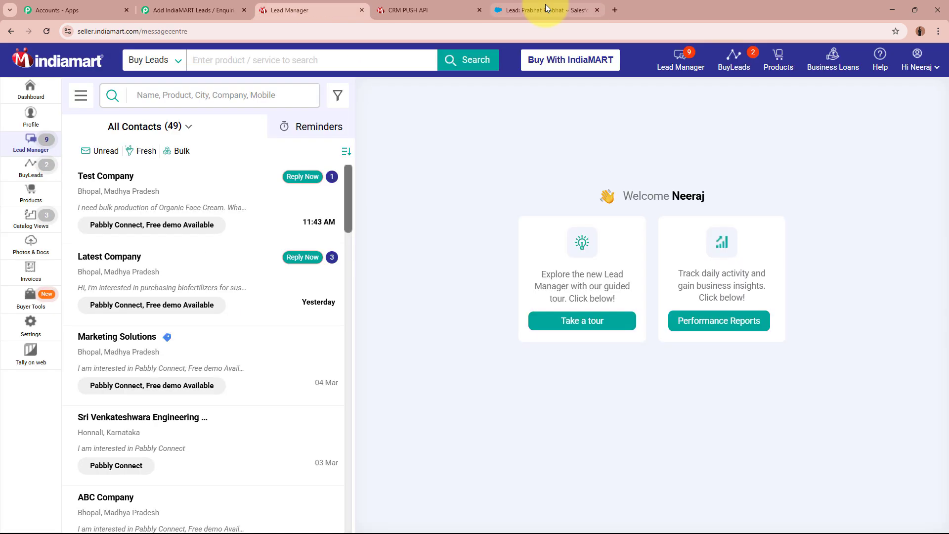
{"action": "left_click", "coordinate": [544, 4]}
{"action": "left_click", "coordinate": [215, 5]}
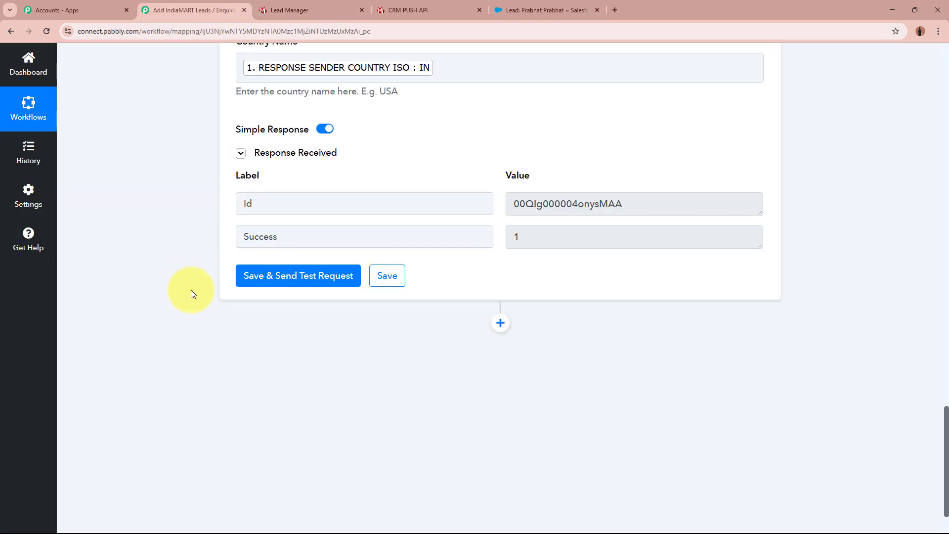
{"action": "scroll", "coordinate": [488, 349], "scroll_direction": "up", "scroll_amount": 20}
{"action": "left_click", "coordinate": [488, 351]}
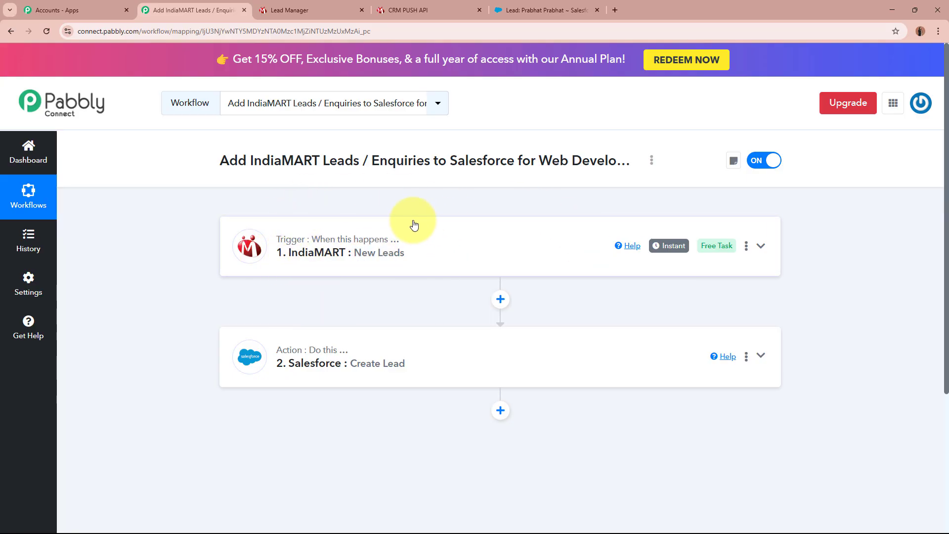
{"action": "left_click", "coordinate": [321, 14]}
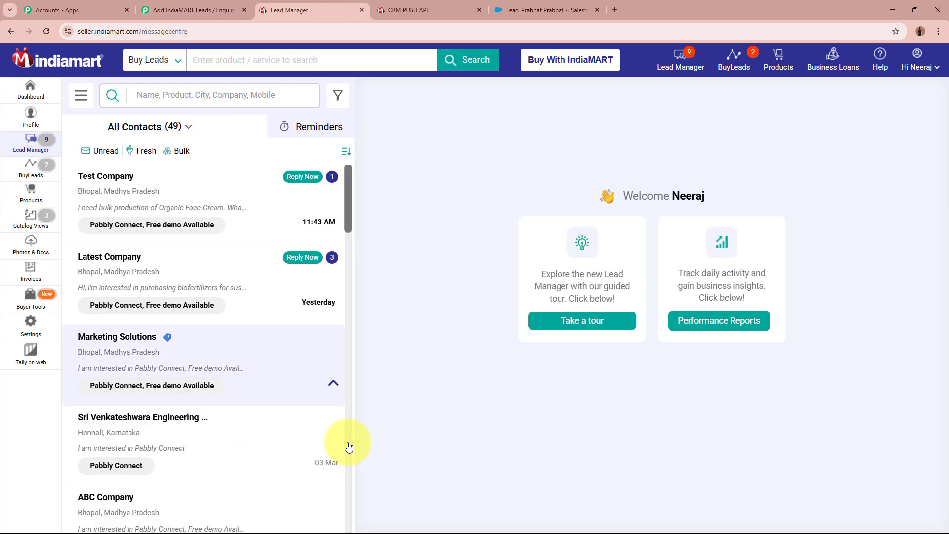
{"action": "left_click", "coordinate": [193, 10]}
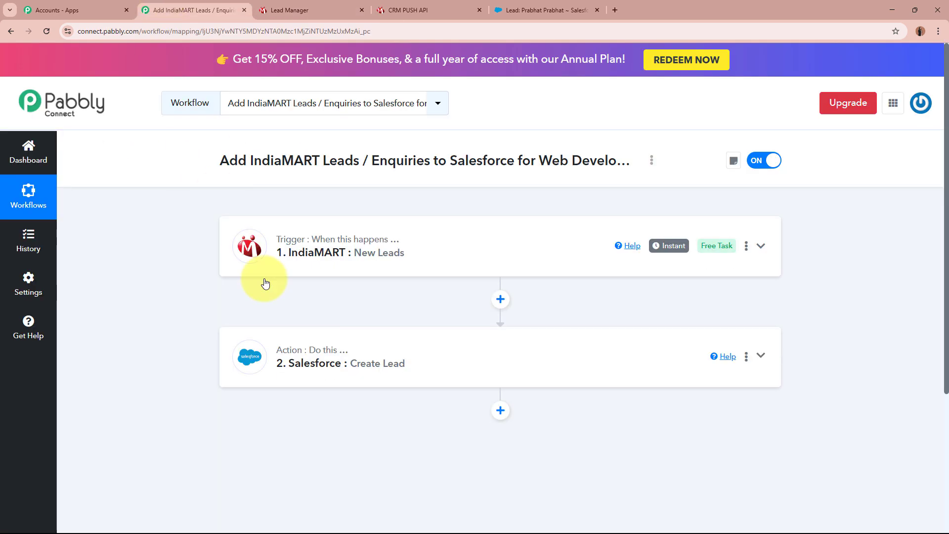